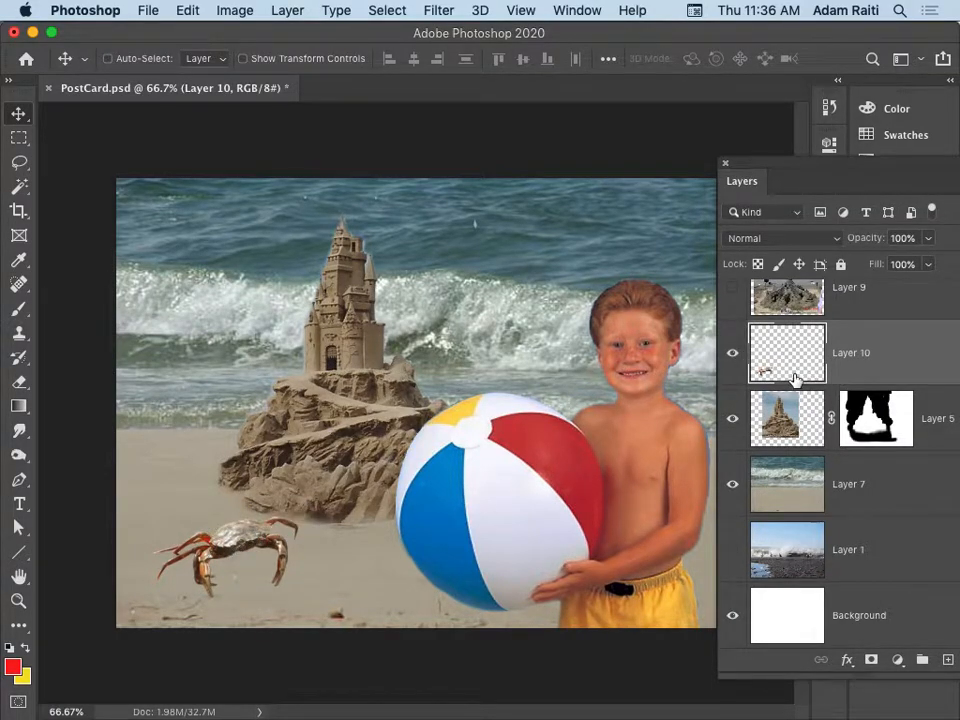
{"action": "left_click", "coordinate": [848, 405]}
{"action": "right_click", "coordinate": [865, 420]}
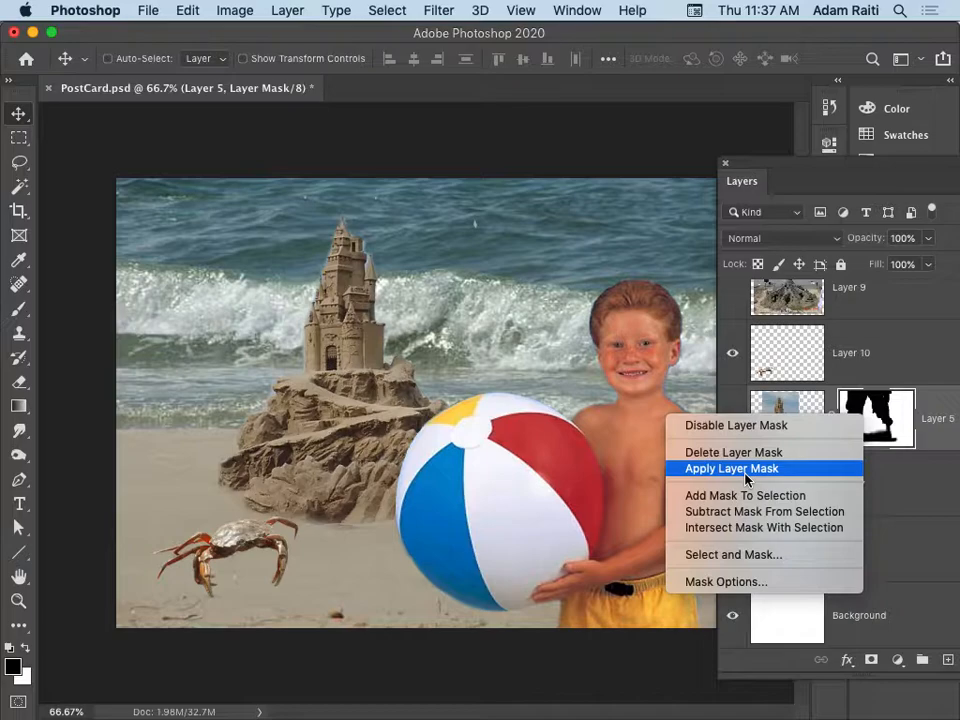
{"action": "left_click", "coordinate": [882, 384]}
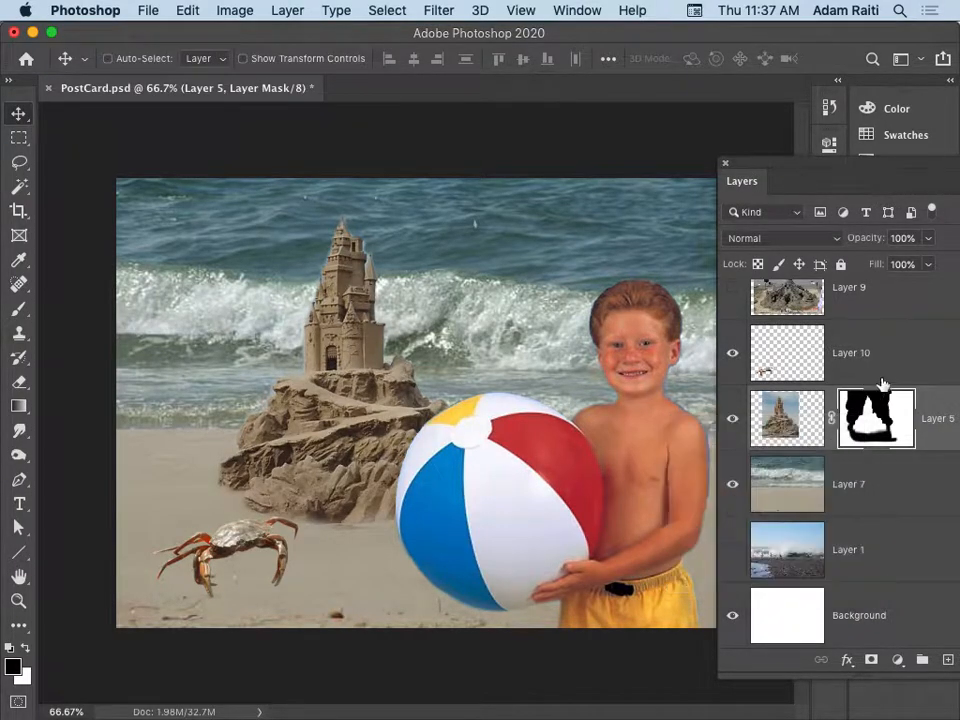
Shift the crab slightly on the sand and move the sandcastle a little up and to the right.
{"action": "left_click", "coordinate": [787, 364]}
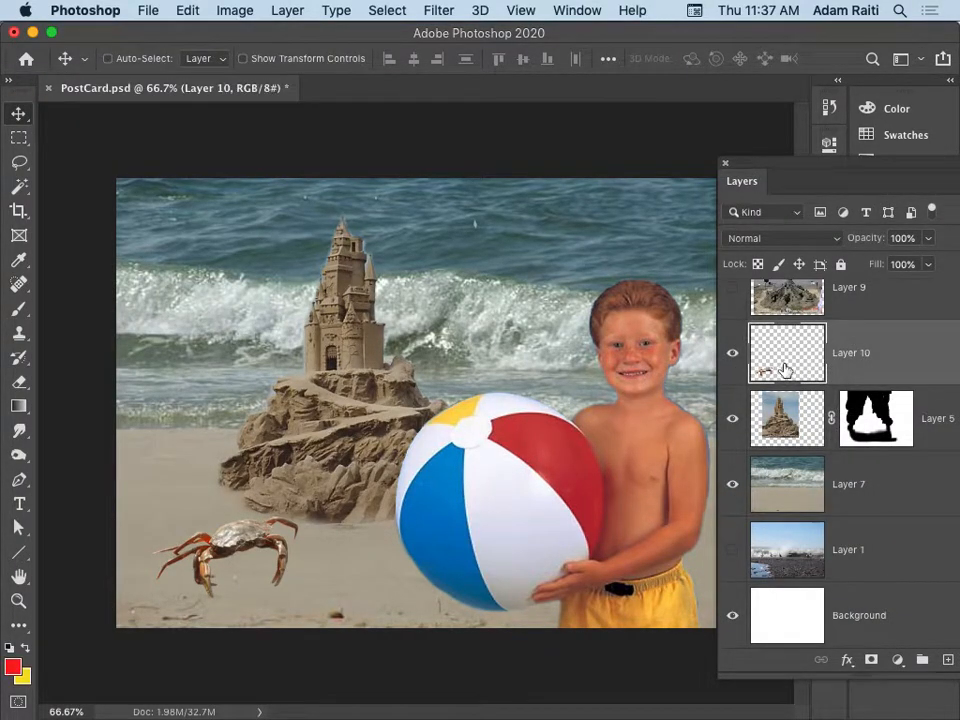
{"action": "mouse_move", "coordinate": [218, 556]}
{"action": "left_mouse_down"}
{"action": "mouse_move", "coordinate": [210, 562]}
{"action": "mouse_move", "coordinate": [220, 540]}
{"action": "left_mouse_up"}
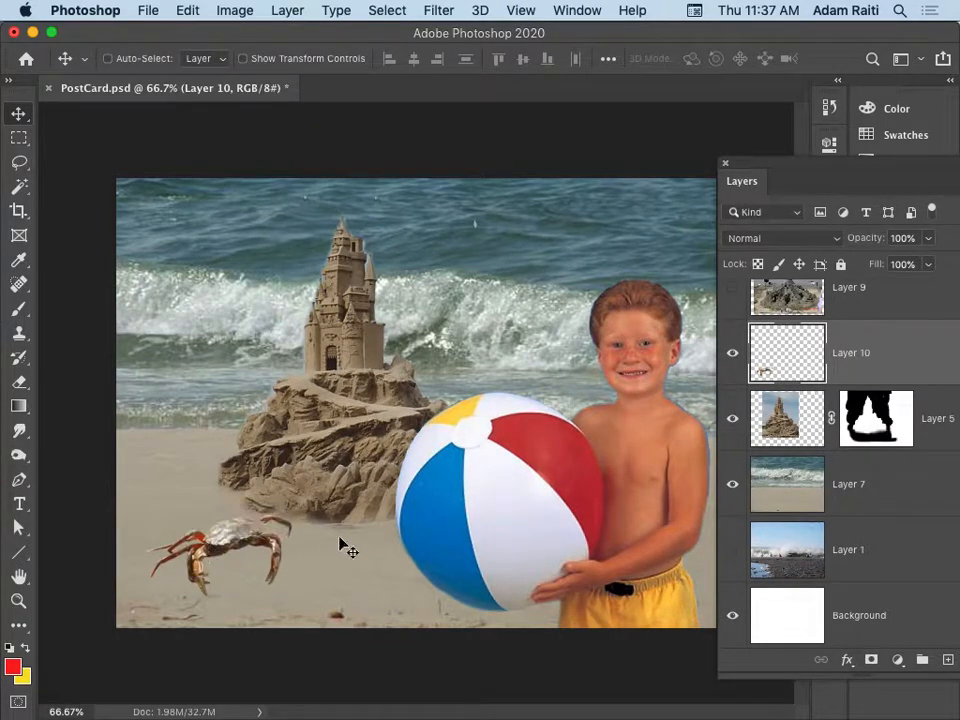
{"action": "left_click", "coordinate": [336, 470], "text": "super"}
{"action": "left_click_drag", "start_coordinate": [336, 469], "coordinate": [346, 447]}
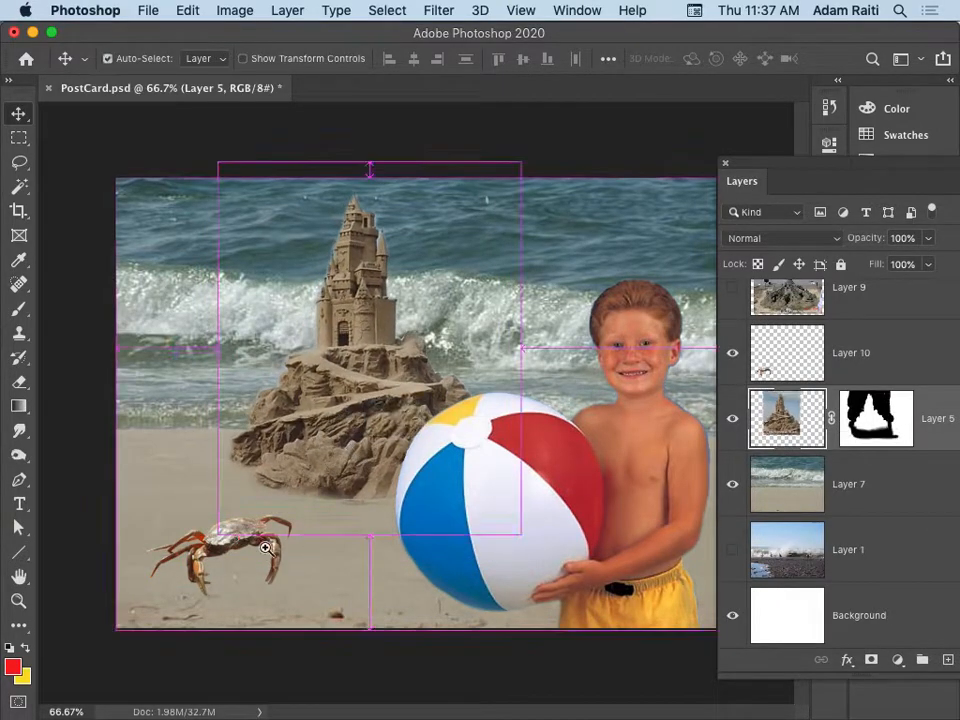
Move the crab on Layer 10 slightly to the right and up on the sand.
{"action": "left_click", "coordinate": [256, 550], "text": "super"}
{"action": "left_click", "coordinate": [248, 550], "text": "super"}
{"action": "left_click", "coordinate": [248, 550], "text": "super"}
{"action": "left_click", "coordinate": [248, 550], "text": "super"}
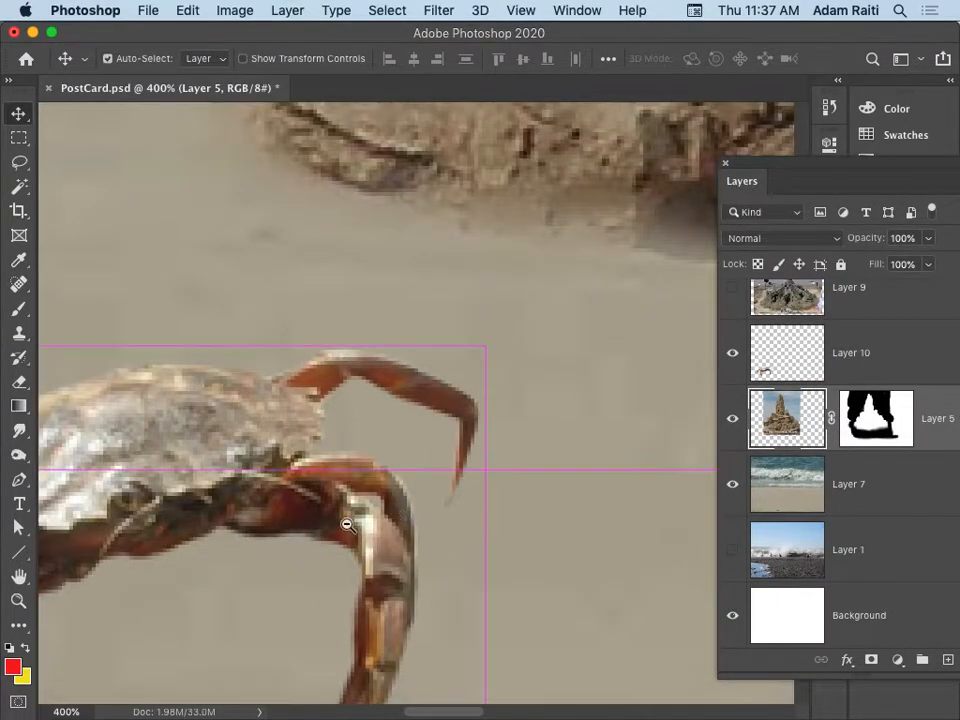
{"action": "left_click", "coordinate": [347, 523], "text": "alt+super"}
{"action": "left_click", "coordinate": [347, 523], "text": "alt+super"}
{"action": "left_click", "coordinate": [348, 524], "text": "alt+super"}
{"action": "left_click", "coordinate": [348, 524], "text": "alt+super"}
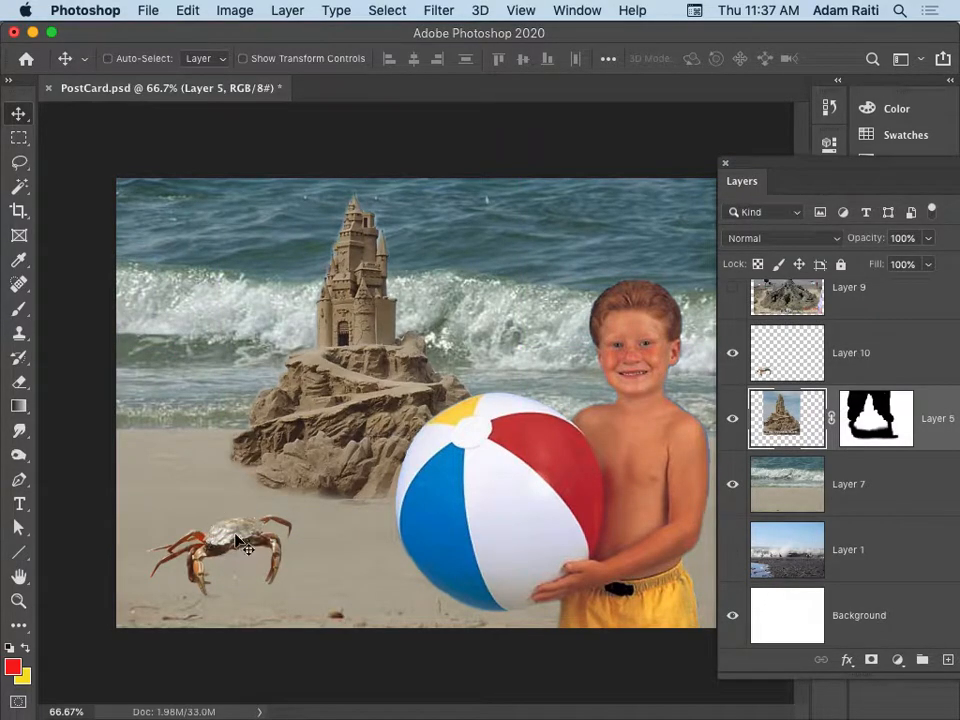
{"action": "key", "text": "super"}
{"action": "left_click", "coordinate": [240, 545]}
{"action": "mouse_move", "coordinate": [236, 531]}
{"action": "left_mouse_down"}
{"action": "mouse_move", "coordinate": [253, 524]}
{"action": "mouse_move", "coordinate": [226, 531]}
{"action": "mouse_move", "coordinate": [244, 535]}
{"action": "mouse_move", "coordinate": [242, 525]}
{"action": "mouse_move", "coordinate": [247, 535]}
{"action": "left_mouse_up"}
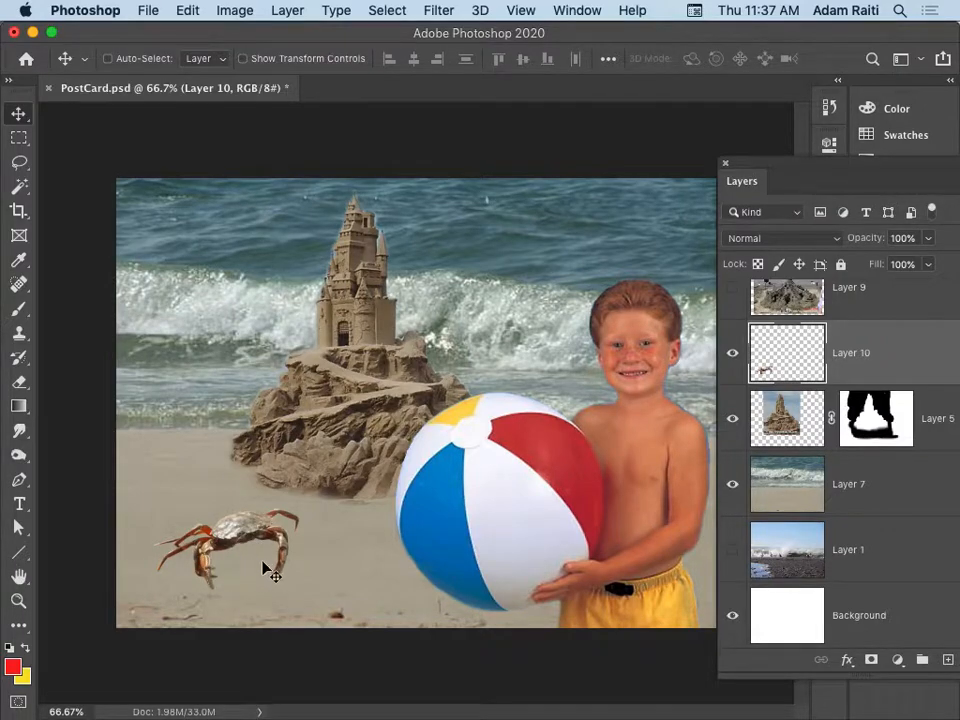
{"action": "left_click", "coordinate": [190, 10]}
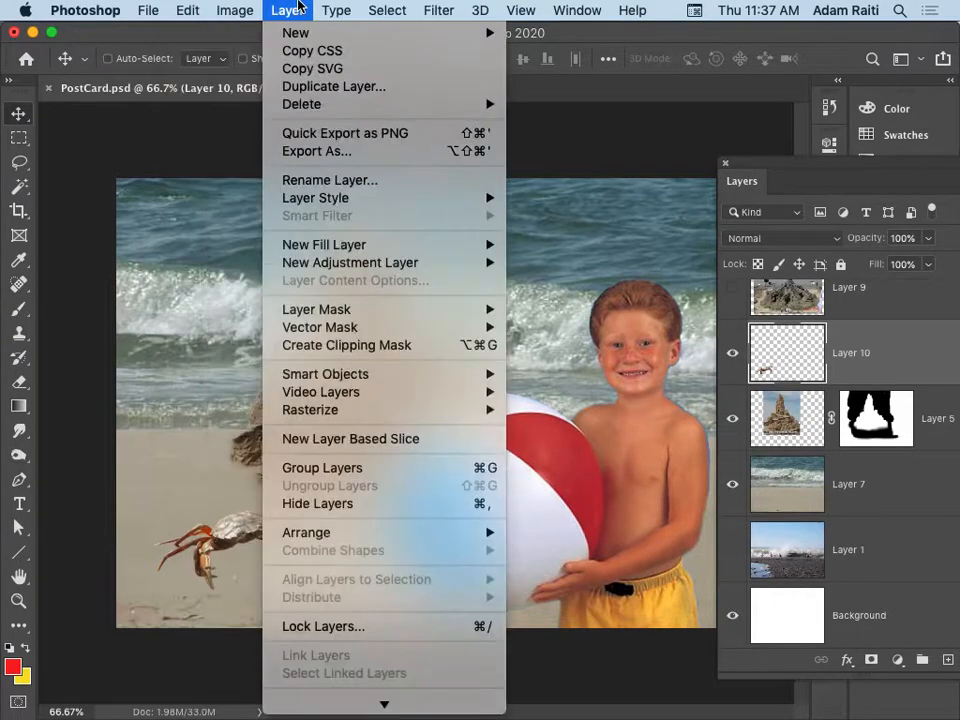
{"action": "mouse_move", "coordinate": [245, 10]}
{"action": "mouse_move", "coordinate": [287, 10]}
{"action": "mouse_move", "coordinate": [330, 198]}
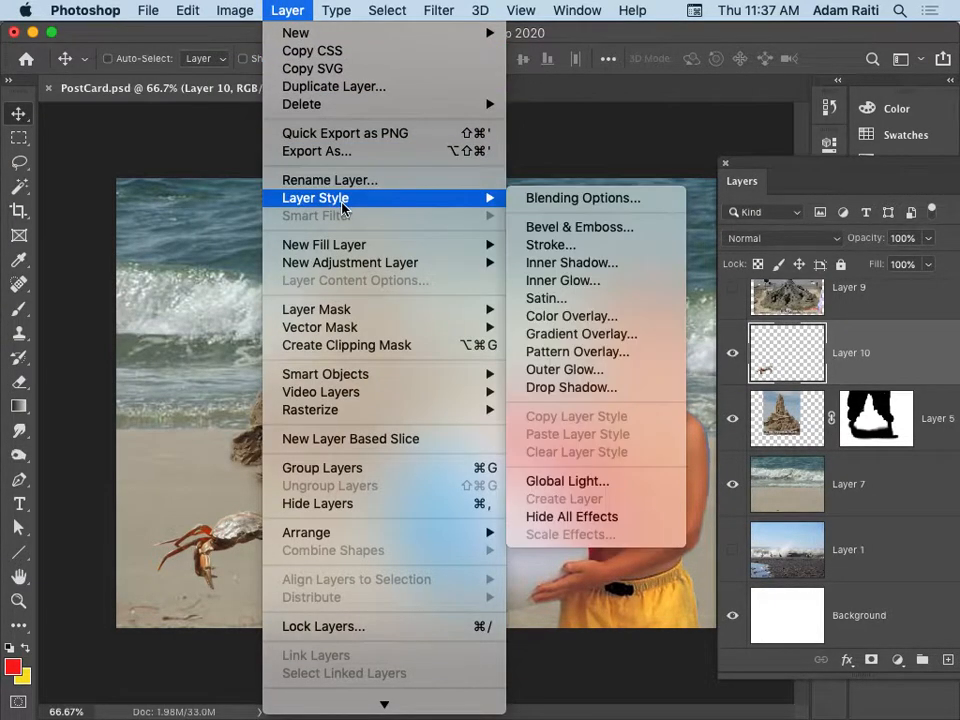
{"action": "left_click", "coordinate": [614, 388]}
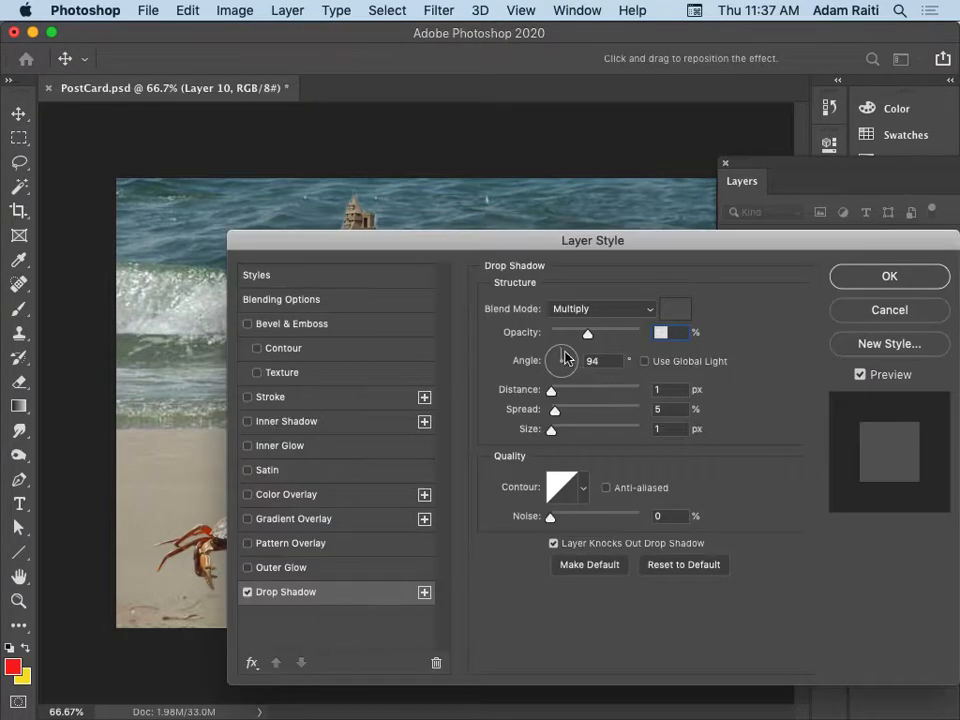
{"action": "left_click_drag", "start_coordinate": [466, 252], "coordinate": [338, 134]}
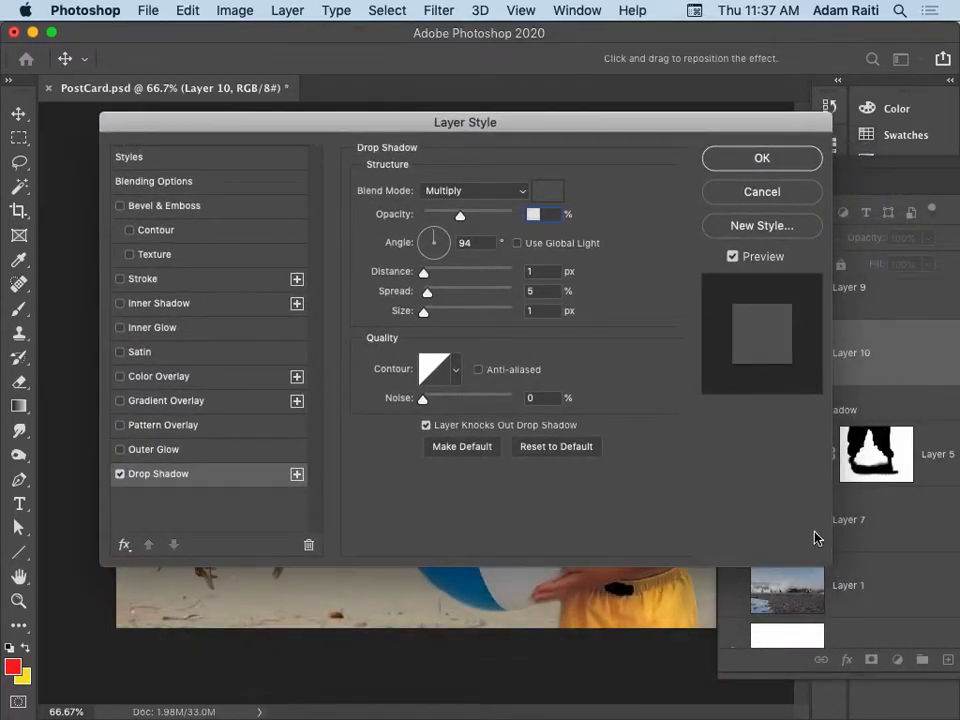
{"action": "left_click_drag", "start_coordinate": [482, 130], "coordinate": [714, 116]}
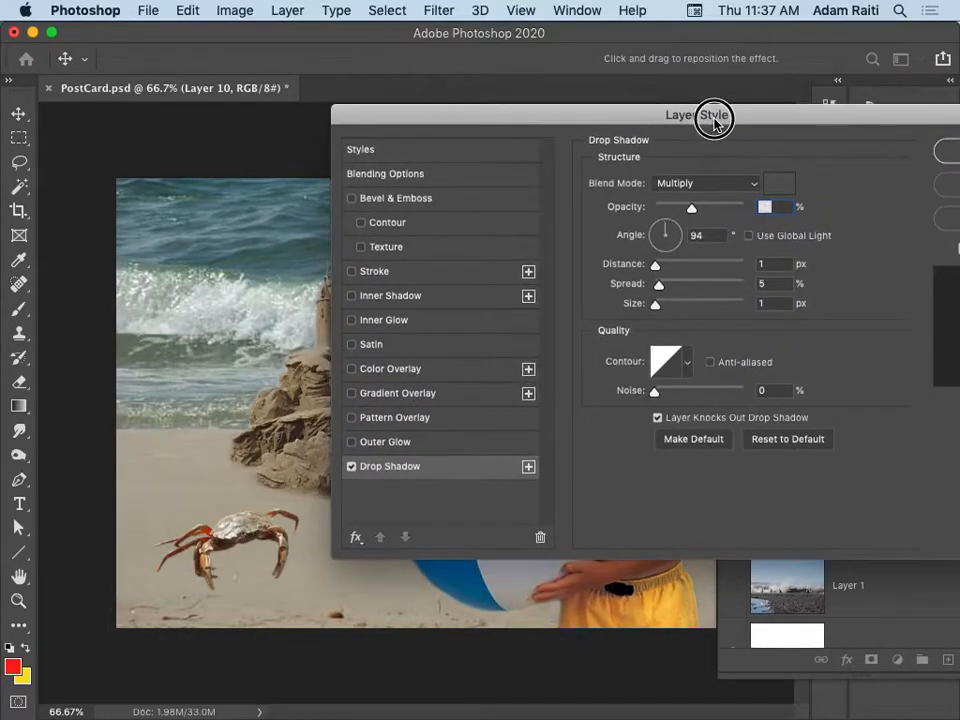
{"action": "left_click_drag", "start_coordinate": [510, 117], "coordinate": [279, 96]}
{"action": "left_click", "coordinate": [761, 163]}
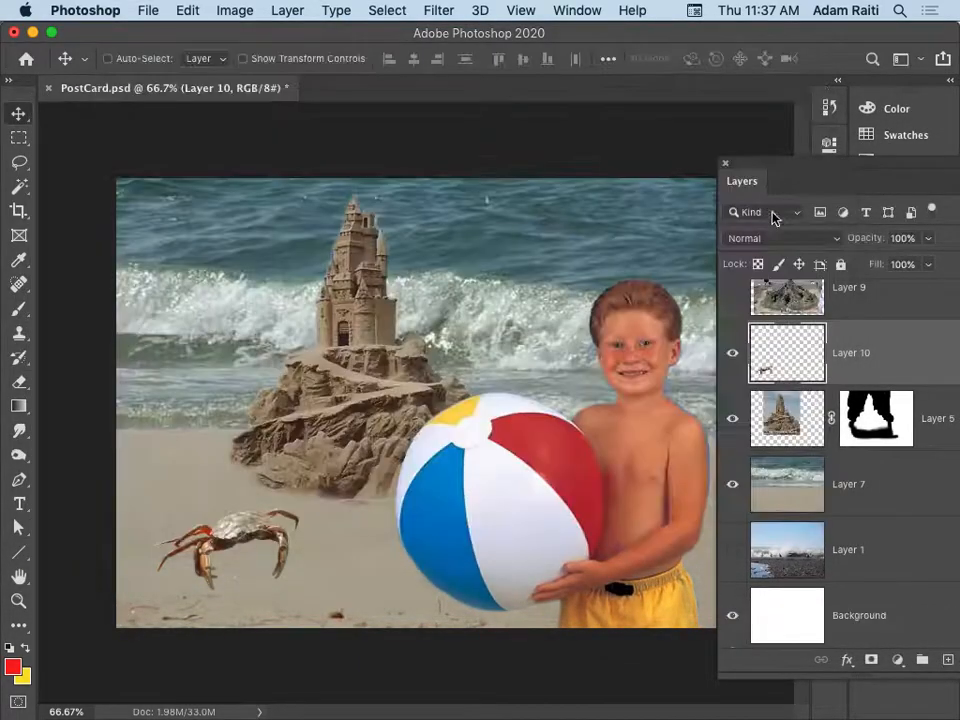
Apply a Drop Shadow to the crab layer with 79% opacity, 23 px distance, 13% spread and 6 px size.
{"action": "left_click", "coordinate": [290, 14]}
{"action": "mouse_move", "coordinate": [358, 209]}
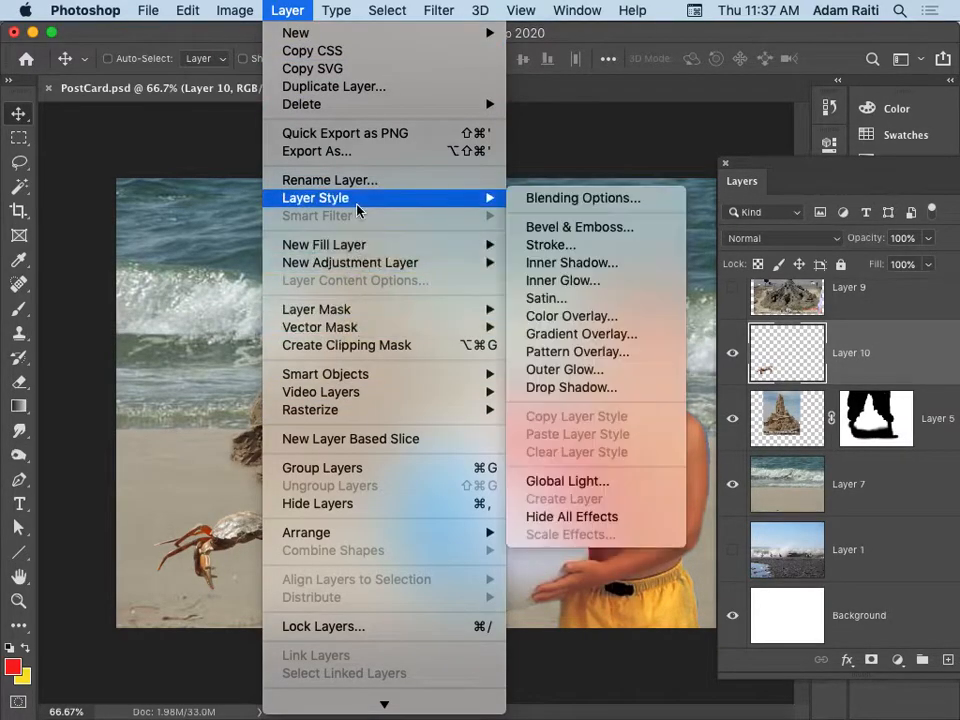
{"action": "left_click", "coordinate": [548, 387]}
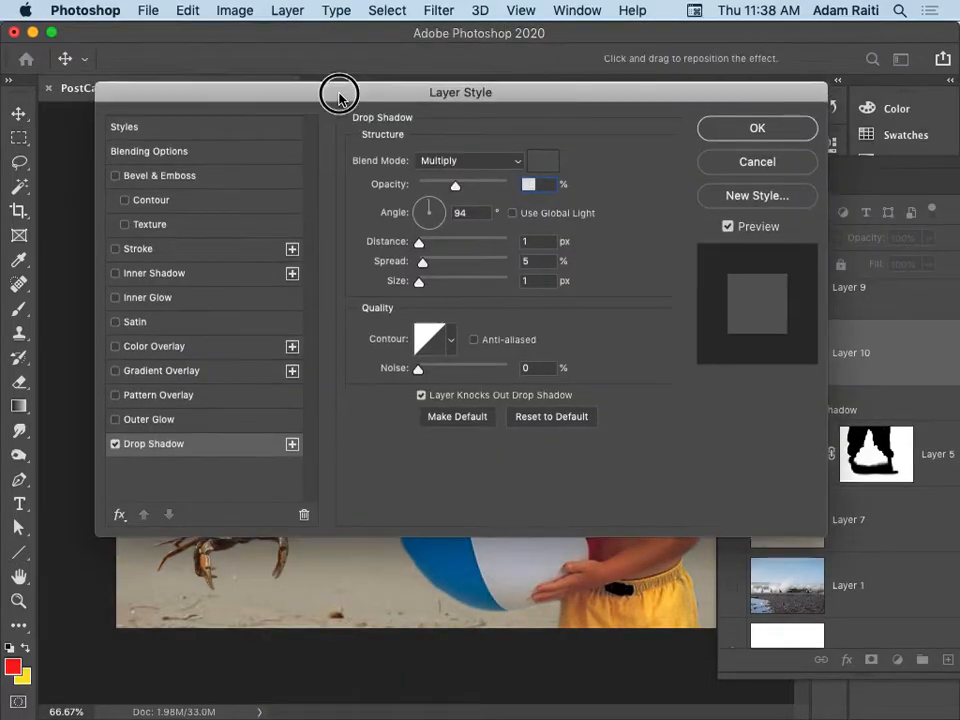
{"action": "left_click_drag", "start_coordinate": [339, 90], "coordinate": [303, 30]}
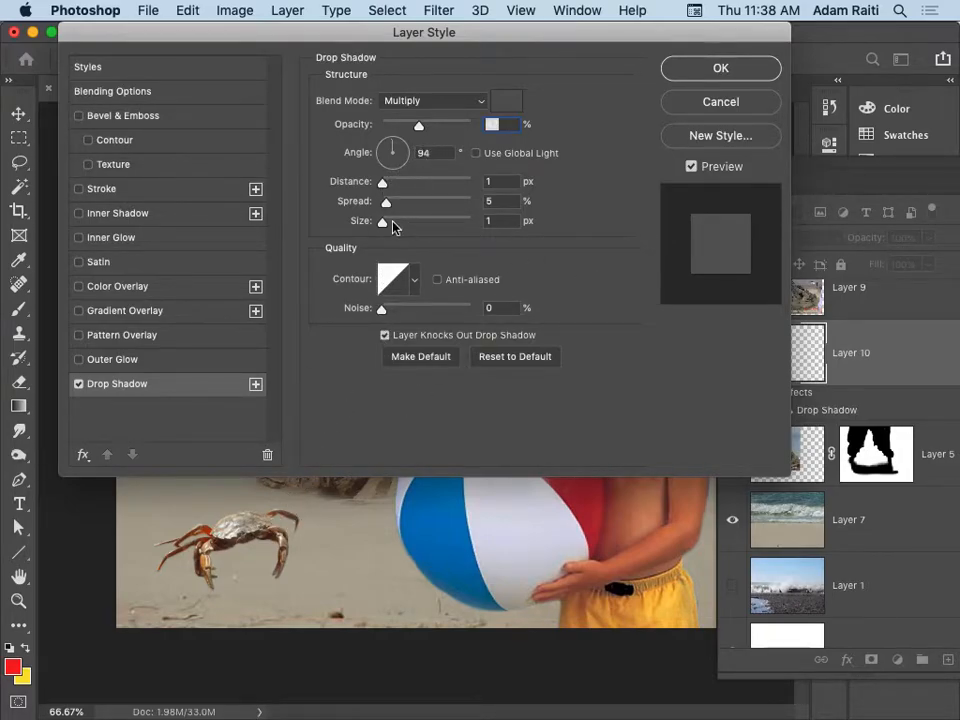
{"action": "left_click_drag", "start_coordinate": [384, 187], "coordinate": [388, 226]}
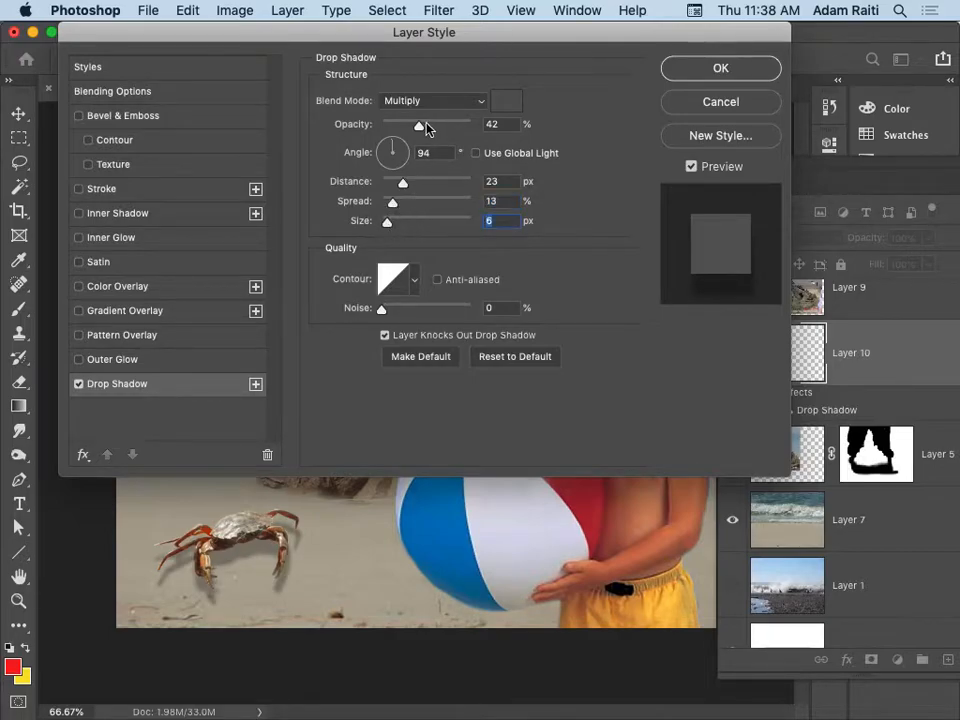
{"action": "left_click_drag", "start_coordinate": [420, 125], "coordinate": [453, 129]}
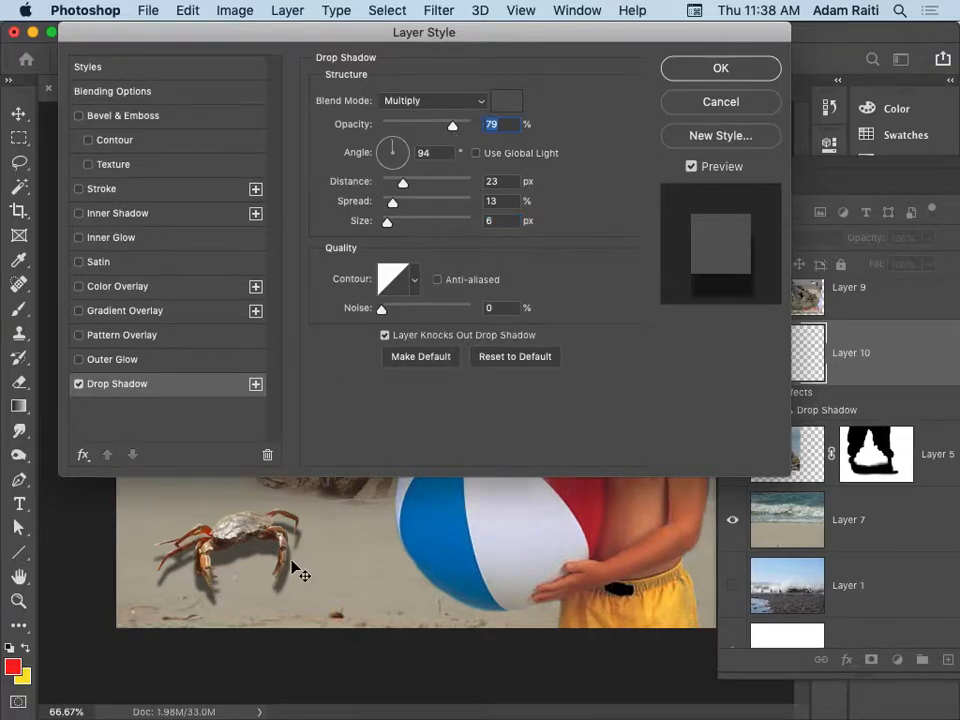
{"action": "left_click", "coordinate": [737, 72]}
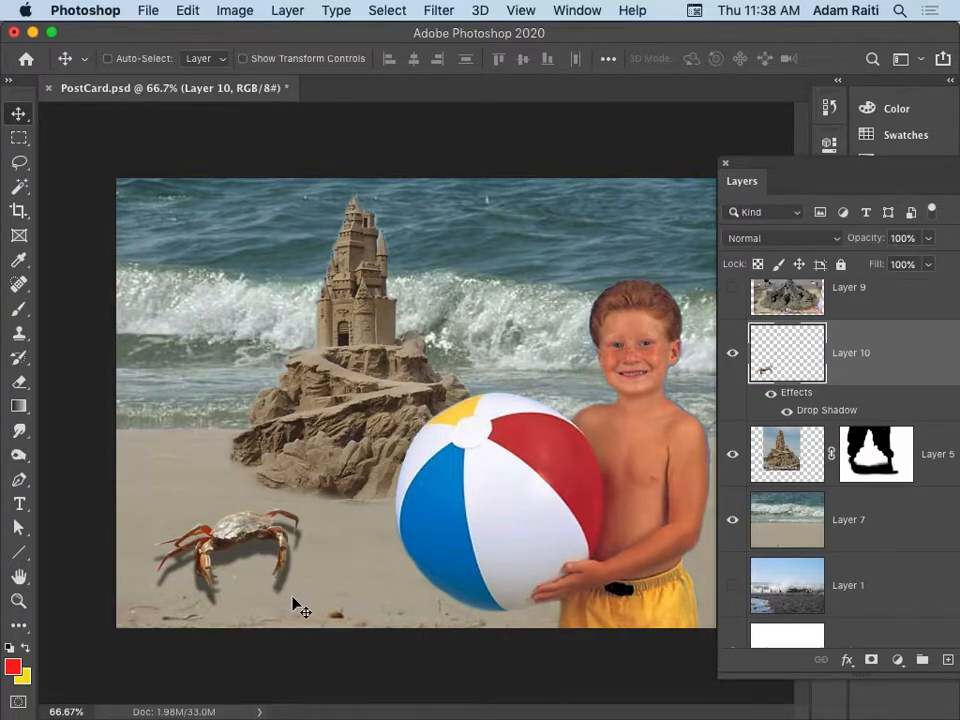
Separate the crab's drop shadow onto its own layer and shift the shadow slightly up and left.
{"action": "right_click", "coordinate": [835, 401]}
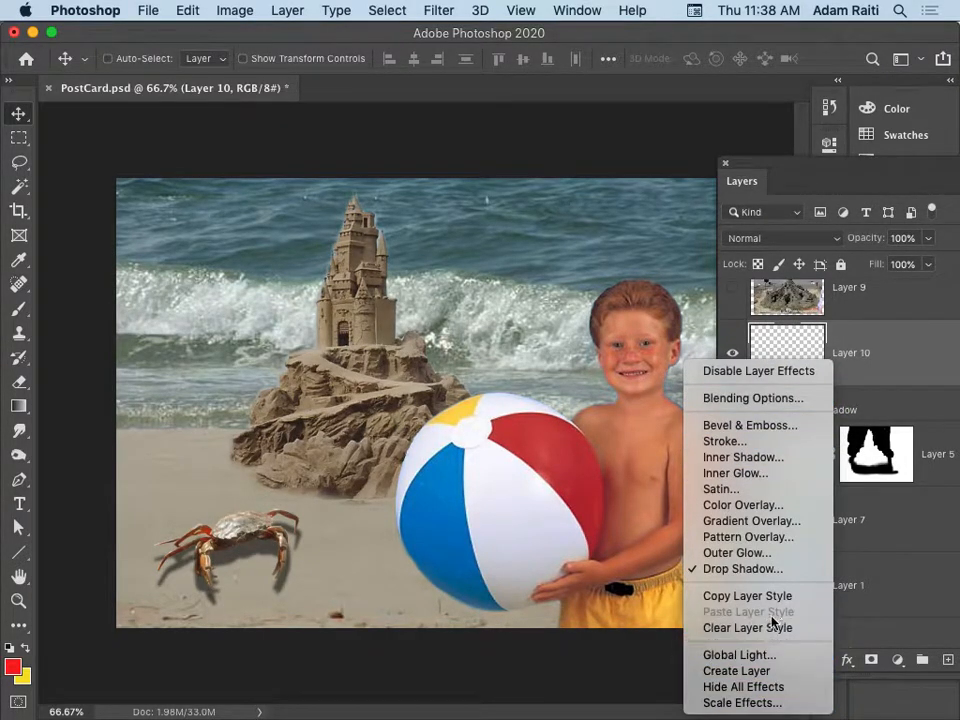
{"action": "left_click", "coordinate": [740, 671]}
{"action": "left_click", "coordinate": [621, 283]}
{"action": "left_click", "coordinate": [874, 428]}
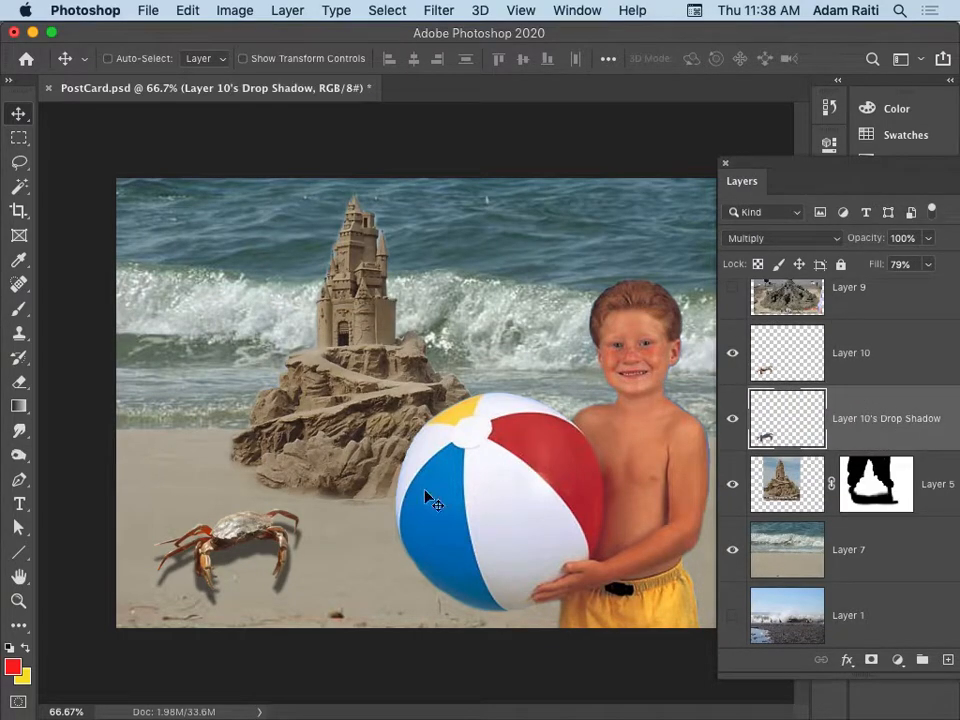
{"action": "mouse_move", "coordinate": [307, 568]}
{"action": "left_mouse_down"}
{"action": "mouse_move", "coordinate": [349, 574]}
{"action": "mouse_move", "coordinate": [336, 471]}
{"action": "mouse_move", "coordinate": [261, 549]}
{"action": "mouse_move", "coordinate": [310, 558]}
{"action": "mouse_move", "coordinate": [304, 564]}
{"action": "left_mouse_up"}
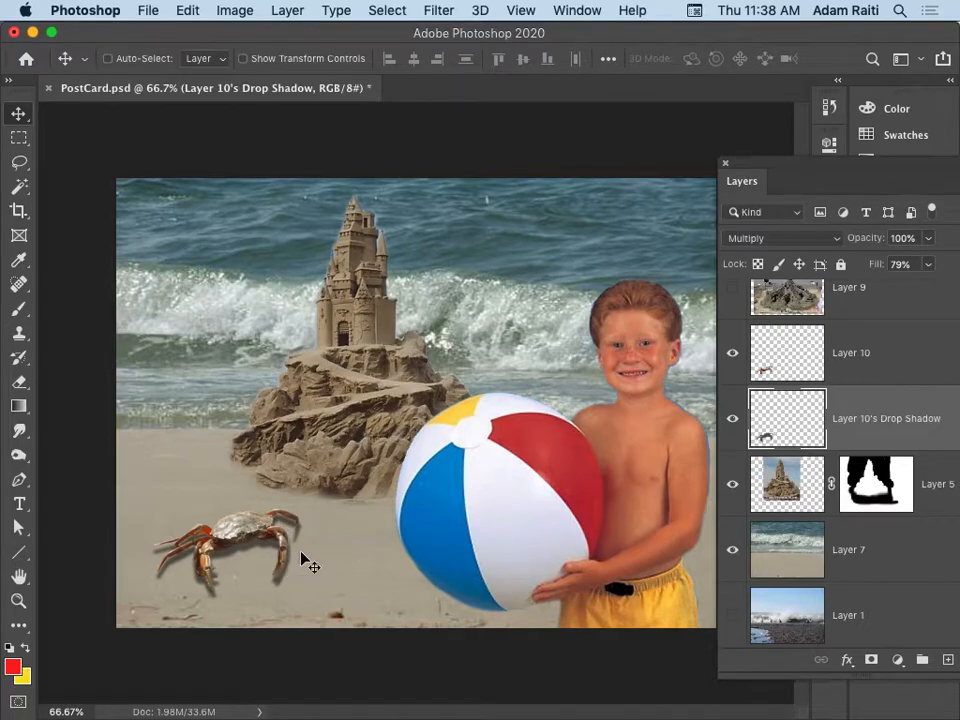
Free-transform the shadow layer, squashing it to about 31% height and placing it on the sand beneath the crab's legs.
{"action": "key", "text": "super+t"}
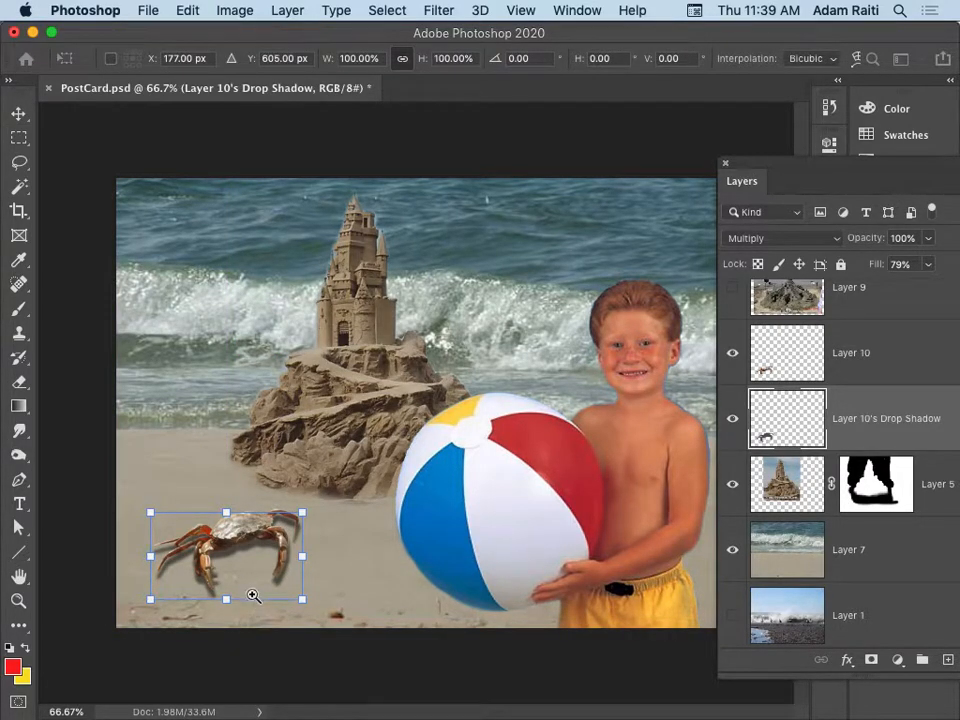
{"action": "left_click", "coordinate": [252, 596], "text": "super"}
{"action": "left_click", "coordinate": [256, 596], "text": "super"}
{"action": "left_click", "coordinate": [354, 570], "text": "super"}
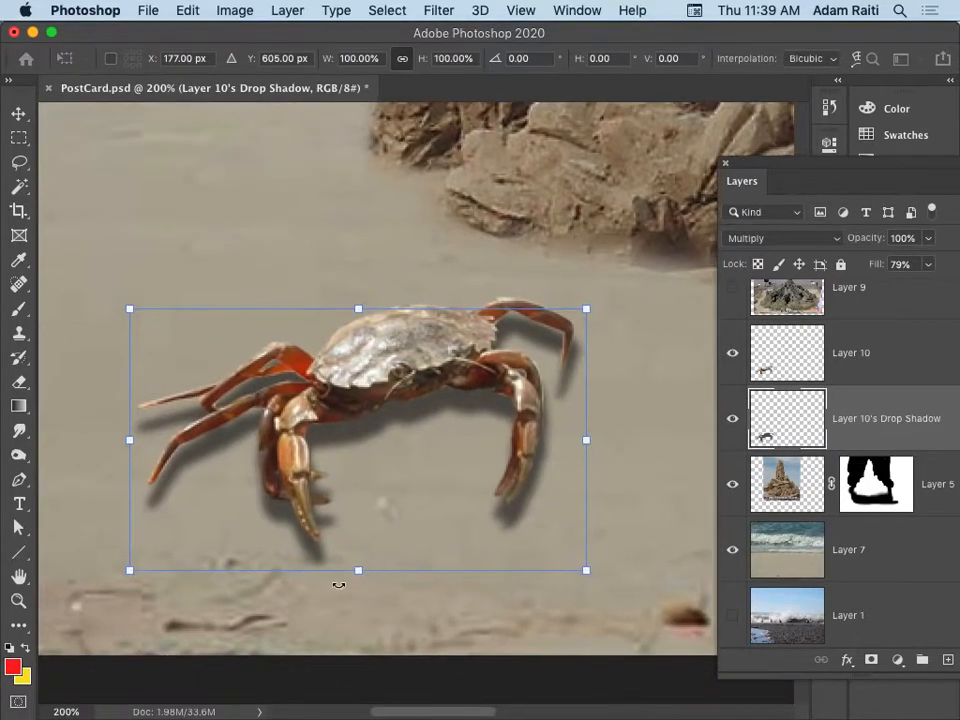
{"action": "left_click_drag", "start_coordinate": [358, 311], "coordinate": [349, 490]}
{"action": "left_click_drag", "start_coordinate": [343, 550], "coordinate": [356, 459]}
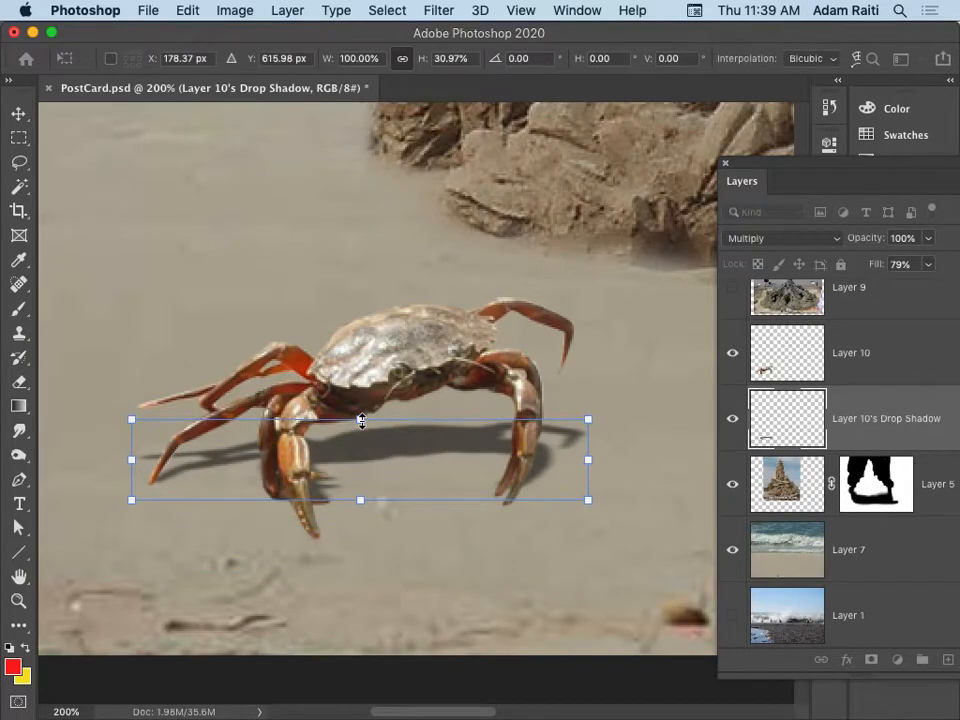
Skew the shadow horizontally about -15.8°, rotate it 0.6°, set about 105.7% width and 32.5% height, and commit the transform.
{"action": "left_click_drag", "start_coordinate": [361, 421], "coordinate": [384, 418]}
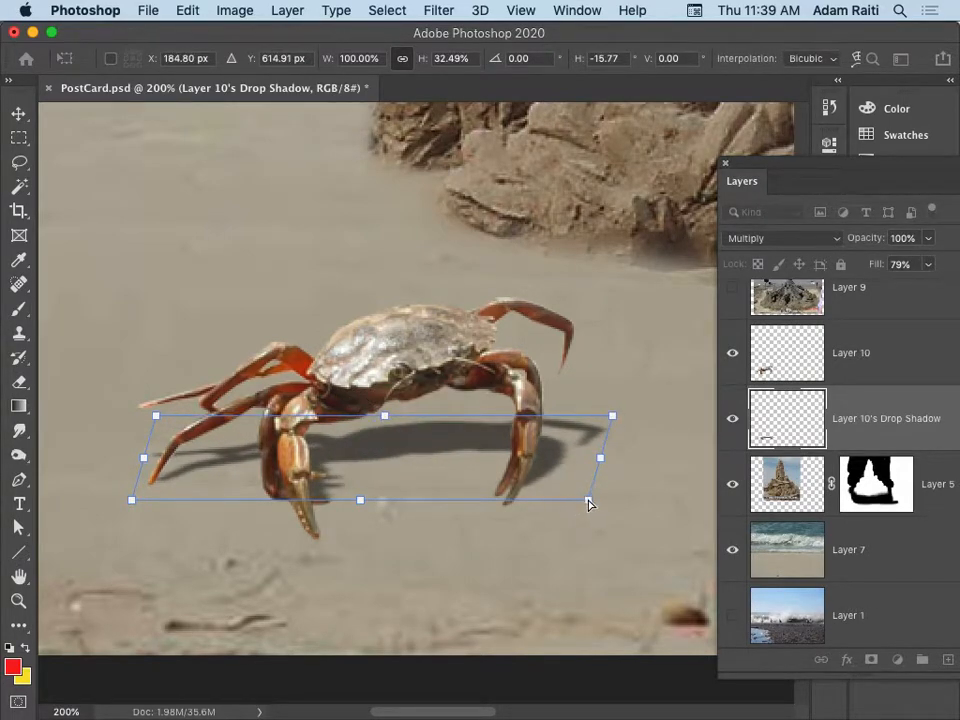
{"action": "mouse_move", "coordinate": [619, 463]}
{"action": "left_mouse_down"}
{"action": "mouse_move", "coordinate": [624, 471]}
{"action": "mouse_move", "coordinate": [628, 463]}
{"action": "mouse_move", "coordinate": [624, 495]}
{"action": "mouse_move", "coordinate": [630, 463]}
{"action": "left_mouse_up"}
{"action": "left_click_drag", "start_coordinate": [444, 448], "coordinate": [447, 450]}
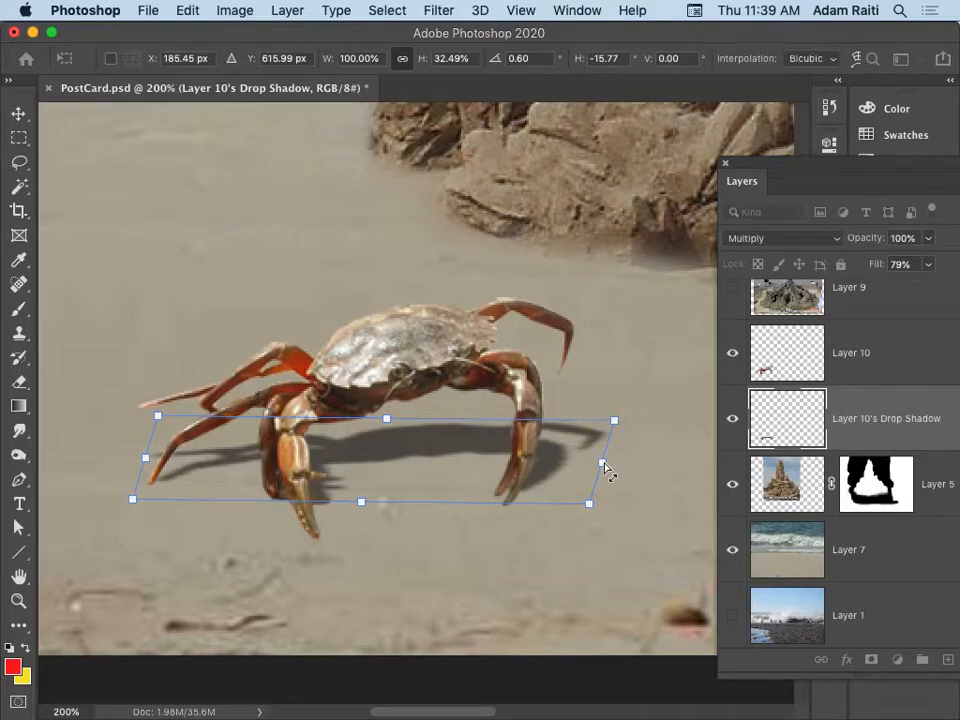
{"action": "left_click_drag", "start_coordinate": [606, 466], "coordinate": [628, 463]}
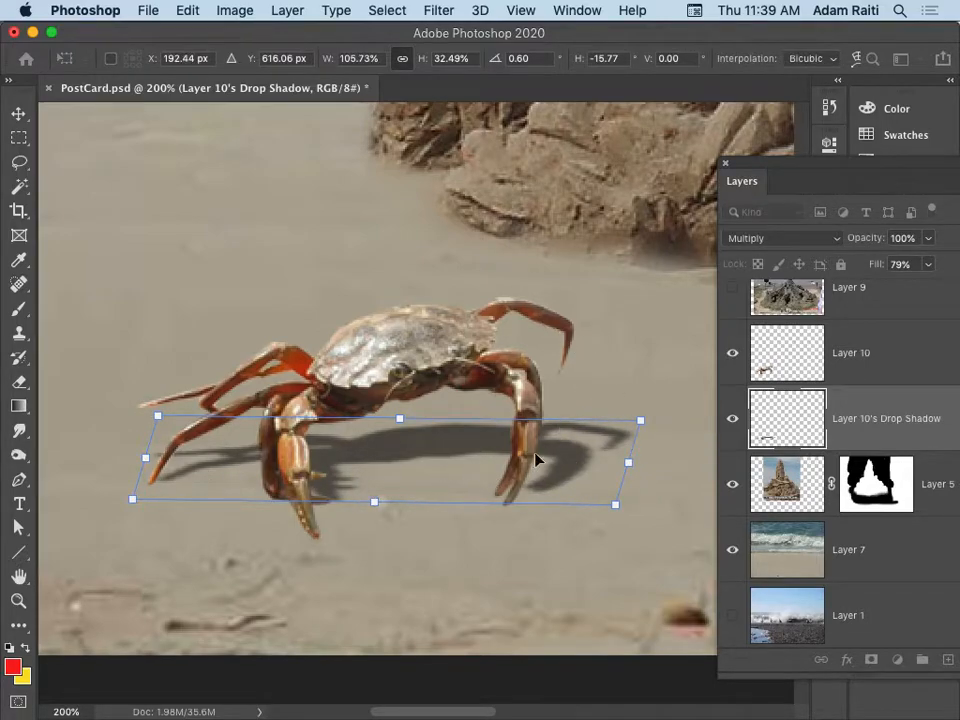
{"action": "key", "text": "Return"}
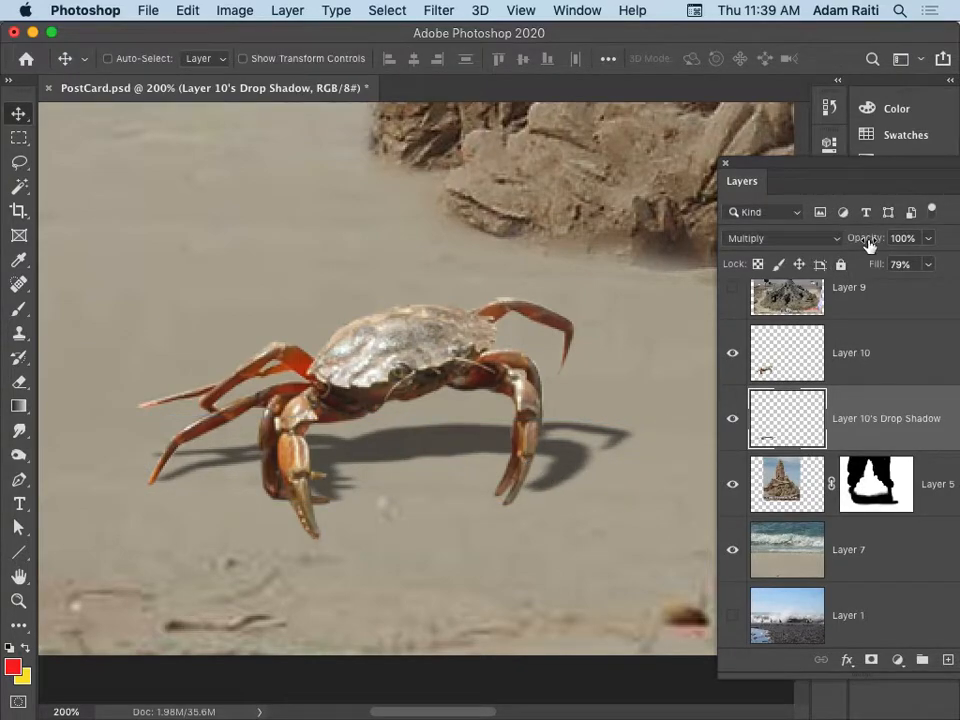
Set the shadow layer's opacity to 91% and check it against the whole postcard.
{"action": "left_click_drag", "start_coordinate": [872, 240], "coordinate": [954, 242]}
{"action": "mouse_move", "coordinate": [872, 236]}
{"action": "left_mouse_down"}
{"action": "mouse_move", "coordinate": [795, 249]}
{"action": "mouse_move", "coordinate": [860, 250]}
{"action": "left_mouse_up"}
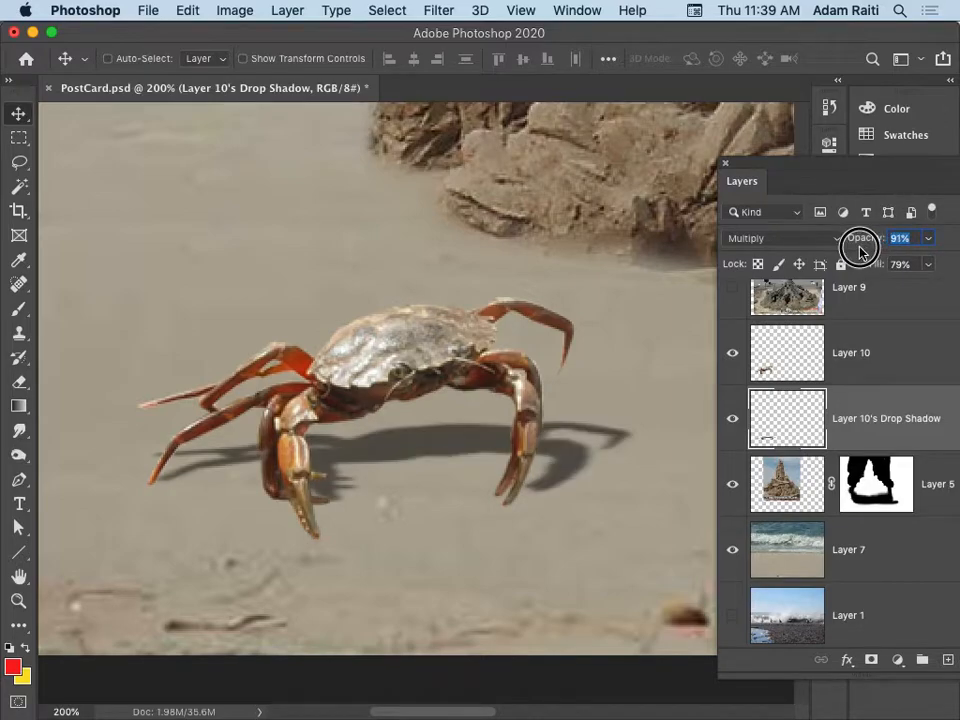
{"action": "left_click", "coordinate": [396, 465], "text": "alt+super"}
{"action": "left_click", "coordinate": [398, 467], "text": "alt+super"}
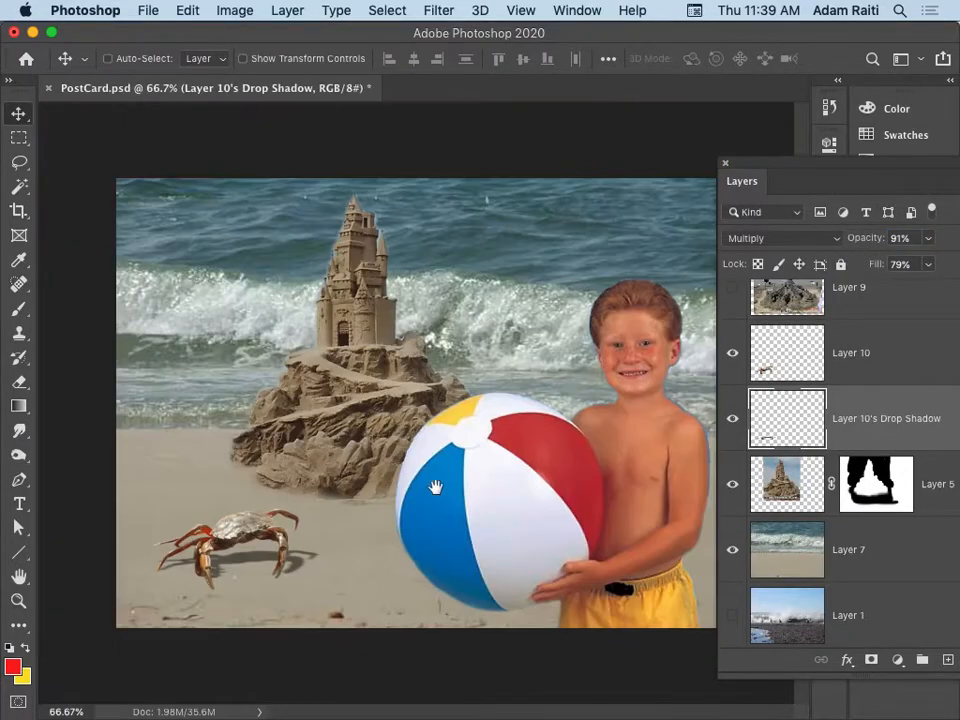
Link the crab layer with its shadow layer and move both slightly down and left on the sand.
{"action": "left_click", "coordinate": [850, 352], "text": "shift"}
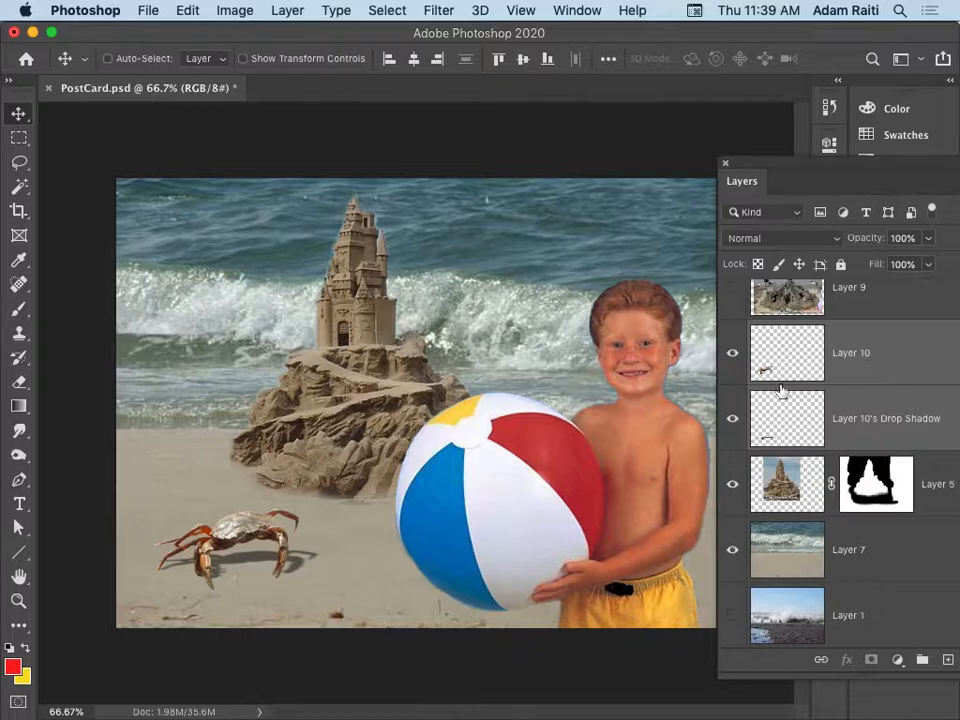
{"action": "left_click", "coordinate": [821, 661]}
{"action": "left_click_drag", "start_coordinate": [281, 573], "coordinate": [264, 588]}
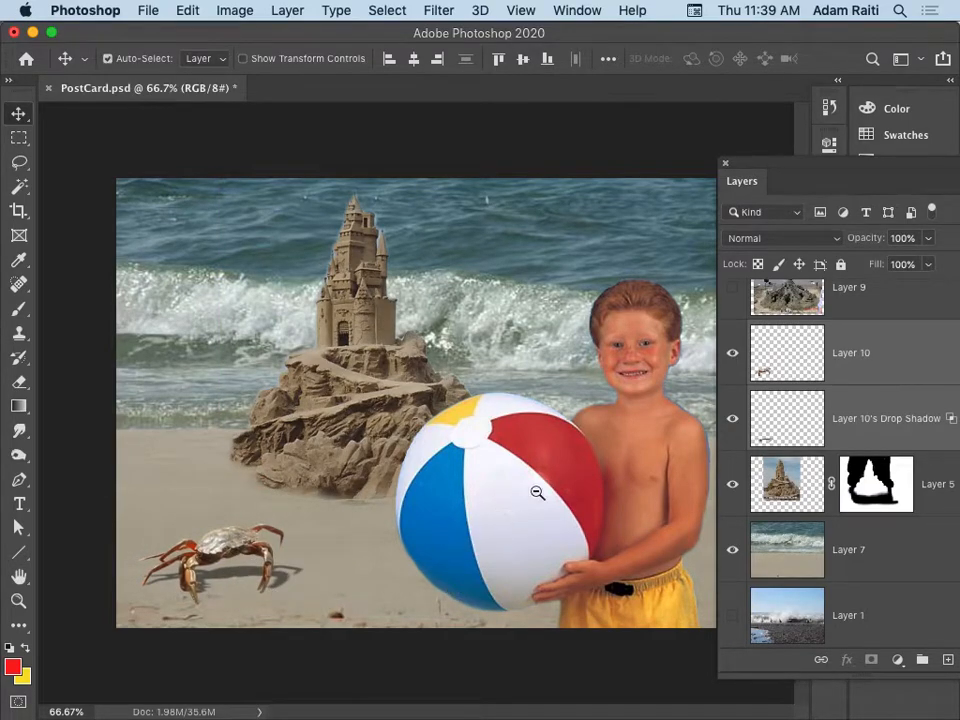
{"action": "left_click", "coordinate": [453, 442], "text": "alt+super"}
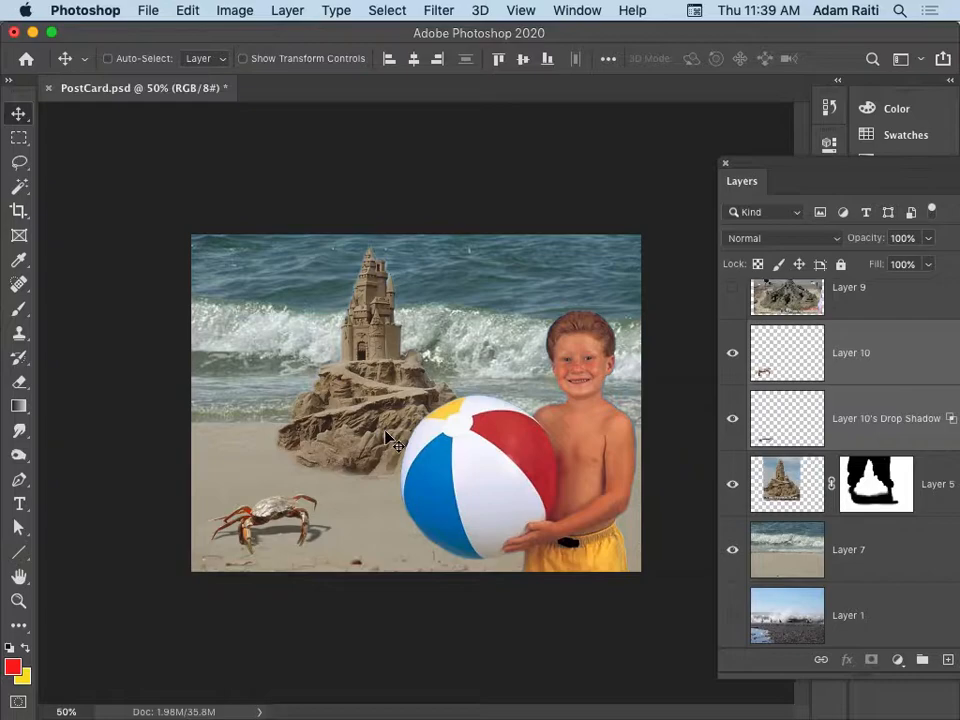
Move the sandcastle layer (Layer 5) slightly down and left so its base sits lower on the sand.
{"action": "mouse_move", "coordinate": [378, 430]}
{"action": "left_mouse_down"}
{"action": "mouse_move", "coordinate": [369, 411]}
{"action": "mouse_move", "coordinate": [369, 429]}
{"action": "left_mouse_up"}
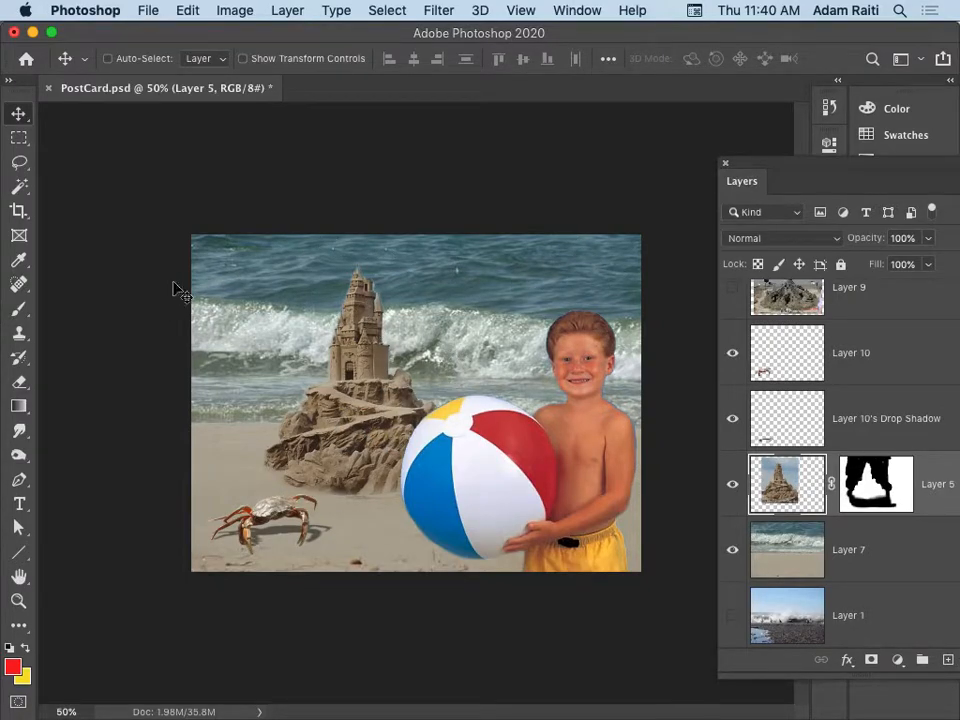
Add the text "Wish You Were Here!" over the sea beside the sandcastle's tower, in black Futura Condensed Medium at 36 pt.
{"action": "left_click", "coordinate": [19, 505]}
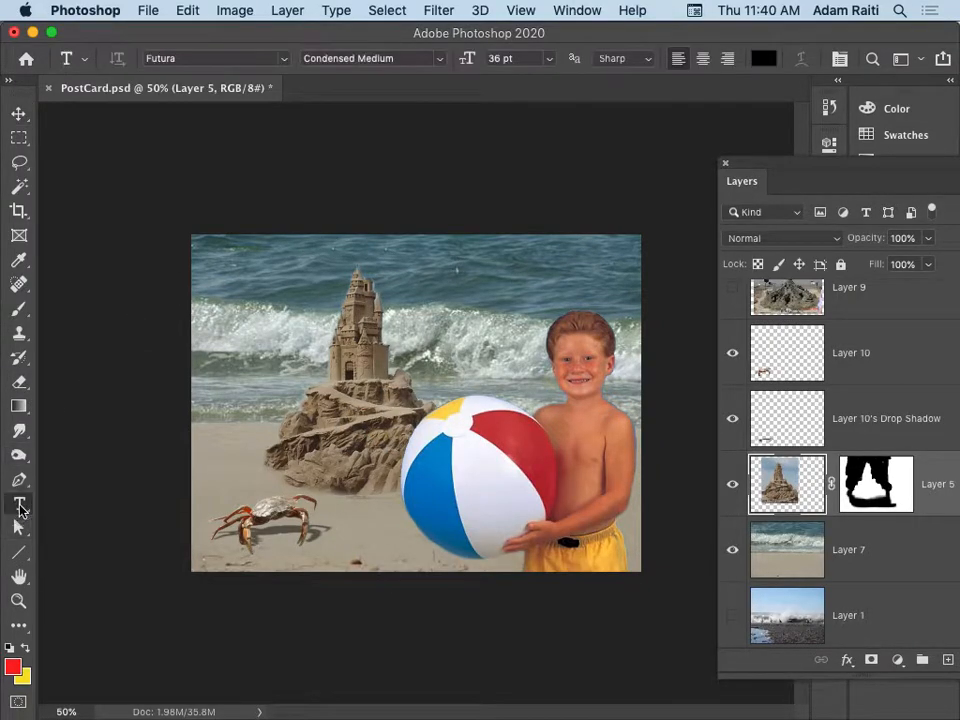
{"action": "left_click", "coordinate": [277, 277]}
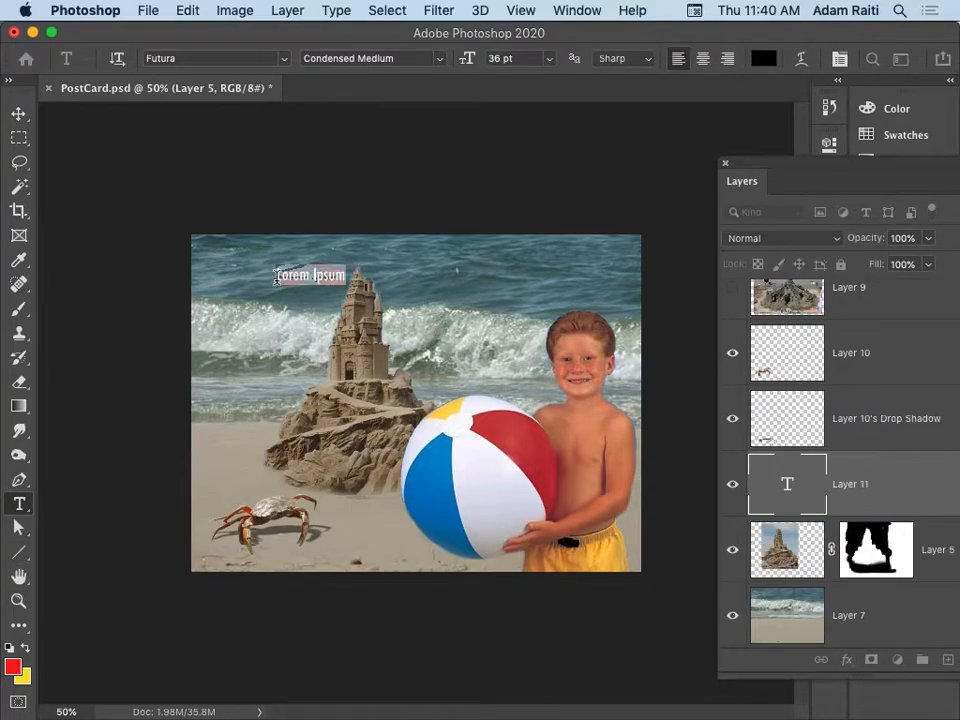
{"action": "key", "text": "BackSpace"}
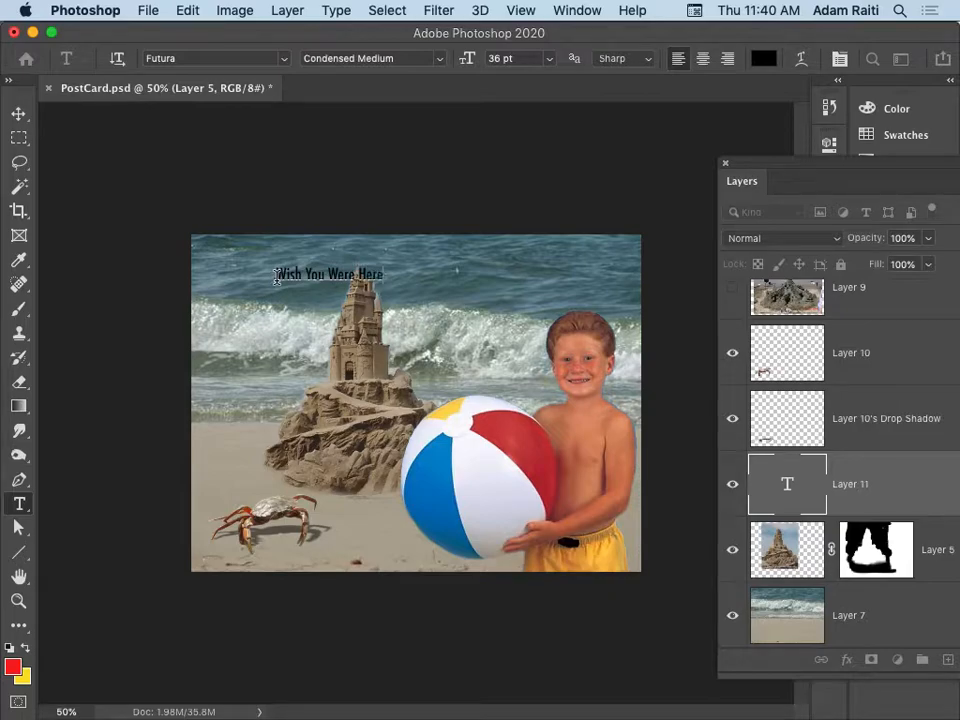
{"action": "left_click", "coordinate": [19, 114]}
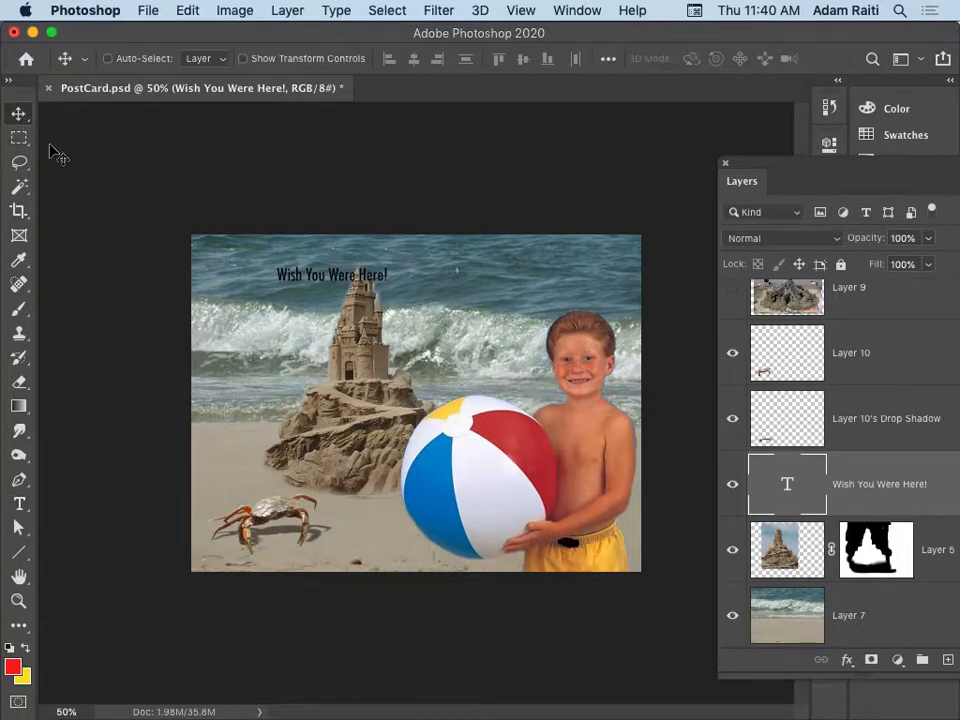
Scale the greeting text up to about 79.6 pt and place it along the postcard's upper edge.
{"action": "left_click_drag", "start_coordinate": [279, 265], "coordinate": [281, 264]}
{"action": "key", "text": "super+t"}
{"action": "left_click_drag", "start_coordinate": [387, 286], "coordinate": [588, 292]}
{"action": "left_click_drag", "start_coordinate": [431, 319], "coordinate": [431, 251]}
{"action": "key", "text": "Return"}
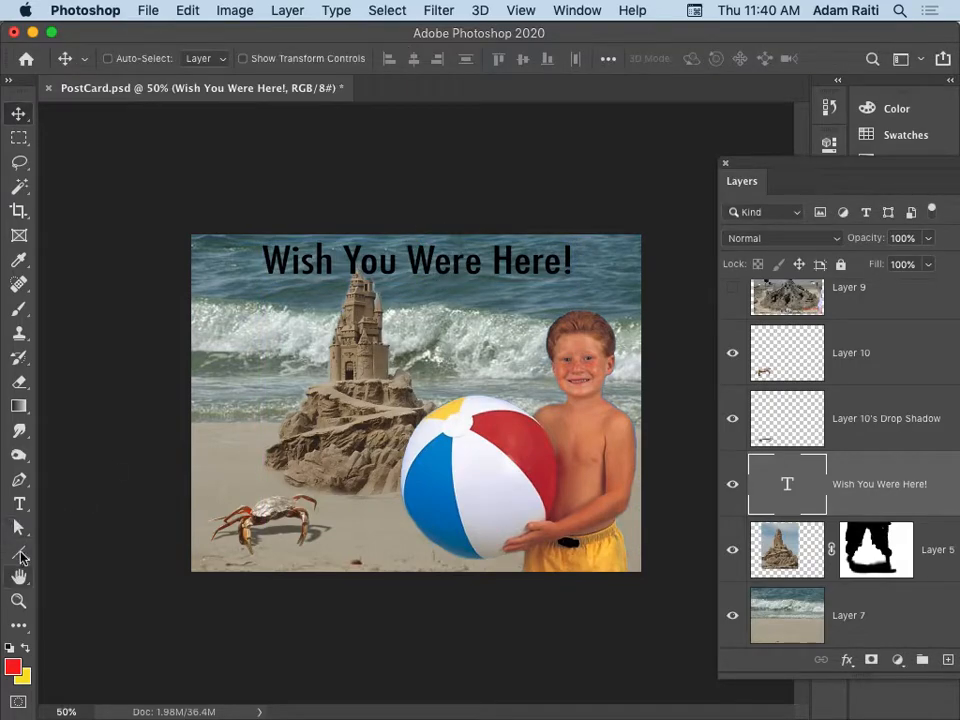
Change the greeting's font to Advertising Script Bold and move the text left so it fits across the postcard.
{"action": "left_click", "coordinate": [19, 503]}
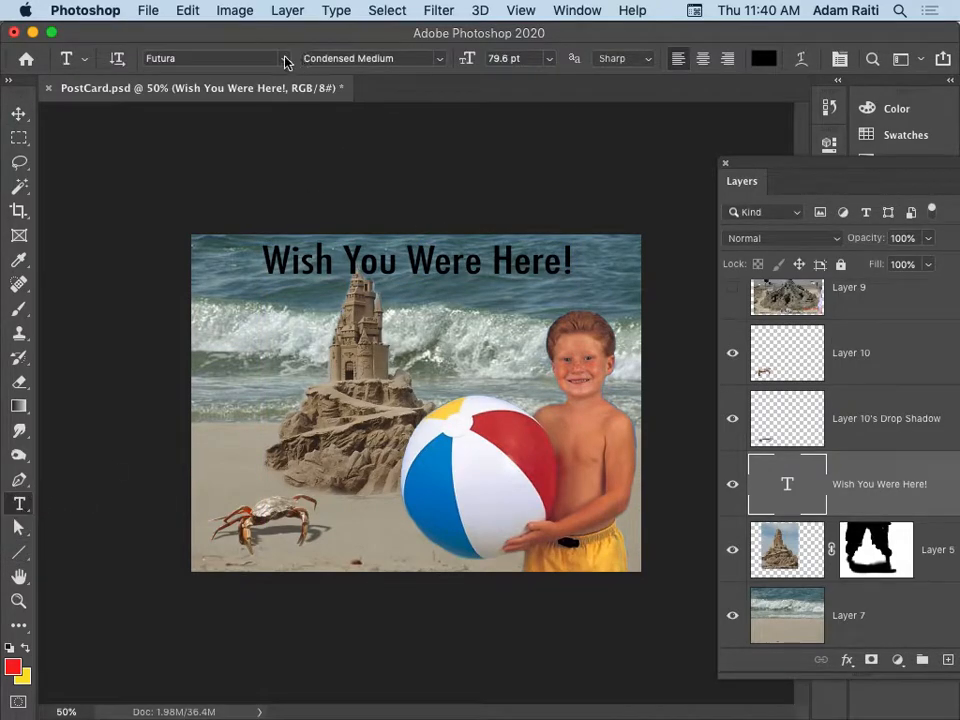
{"action": "left_click", "coordinate": [284, 58]}
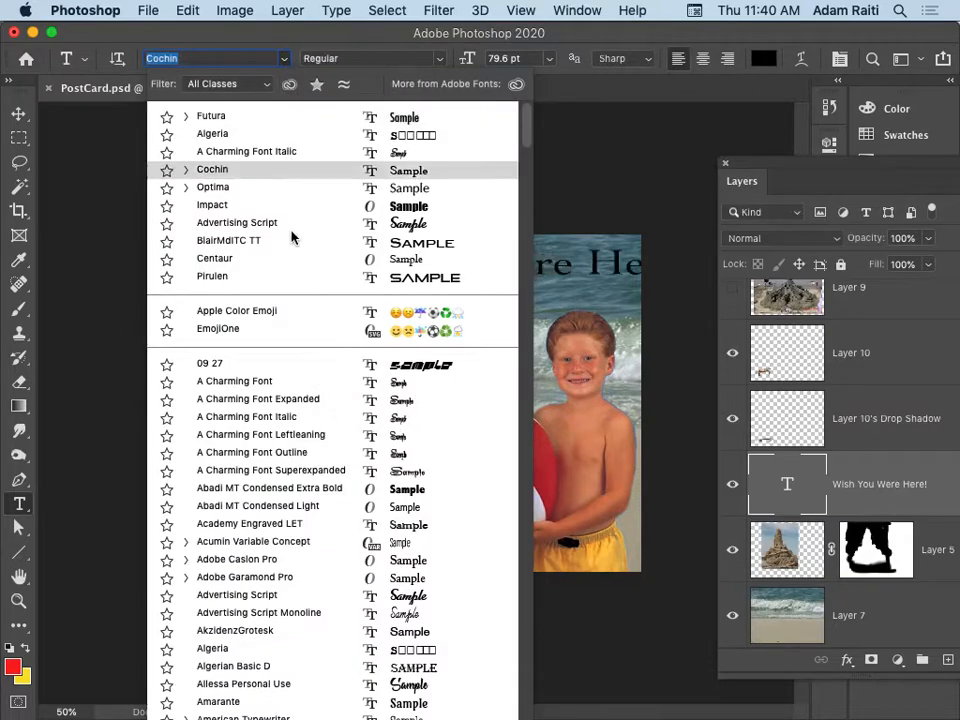
{"action": "left_click", "coordinate": [250, 222]}
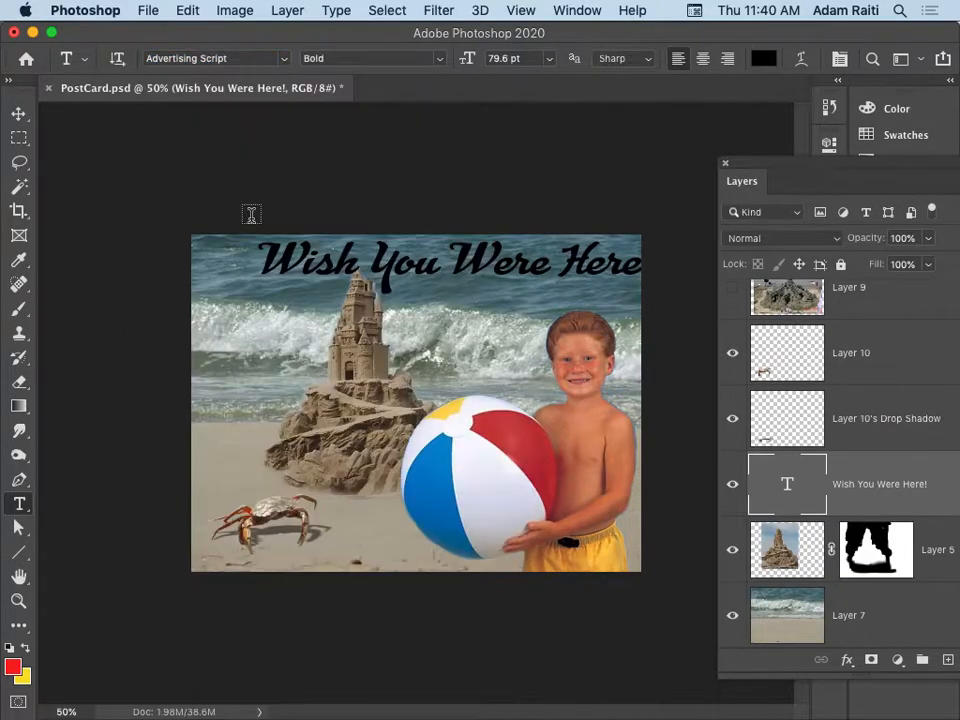
{"action": "left_click", "coordinate": [19, 113]}
{"action": "left_click_drag", "start_coordinate": [437, 266], "coordinate": [391, 268]}
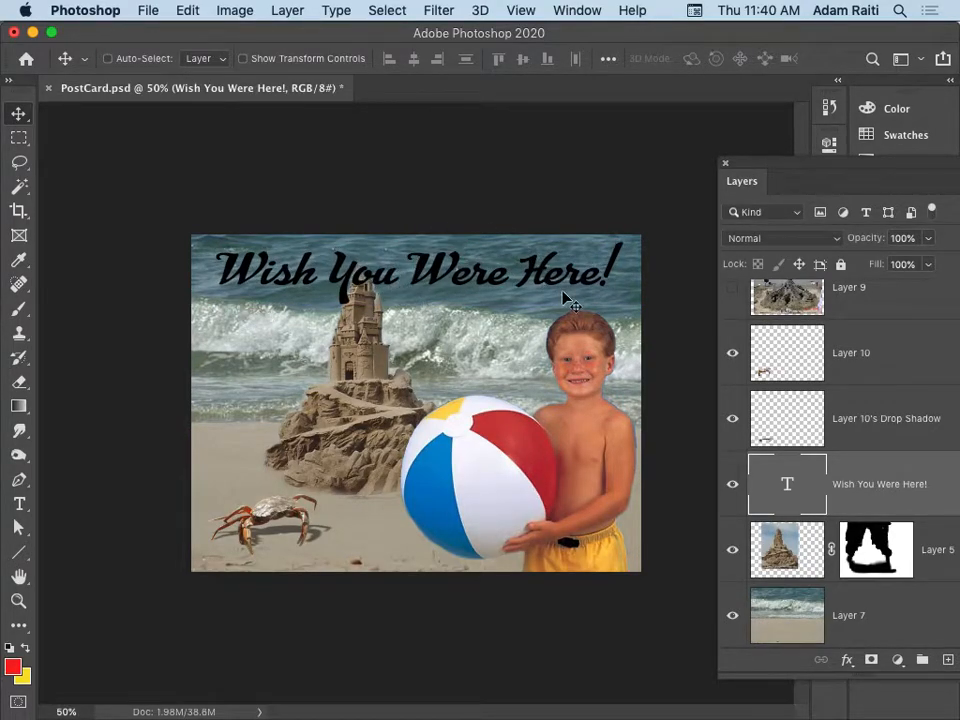
Try a horizontal Wave text warp on the greeting with -59% bend and 0% horizontal distortion.
{"action": "left_click", "coordinate": [17, 505]}
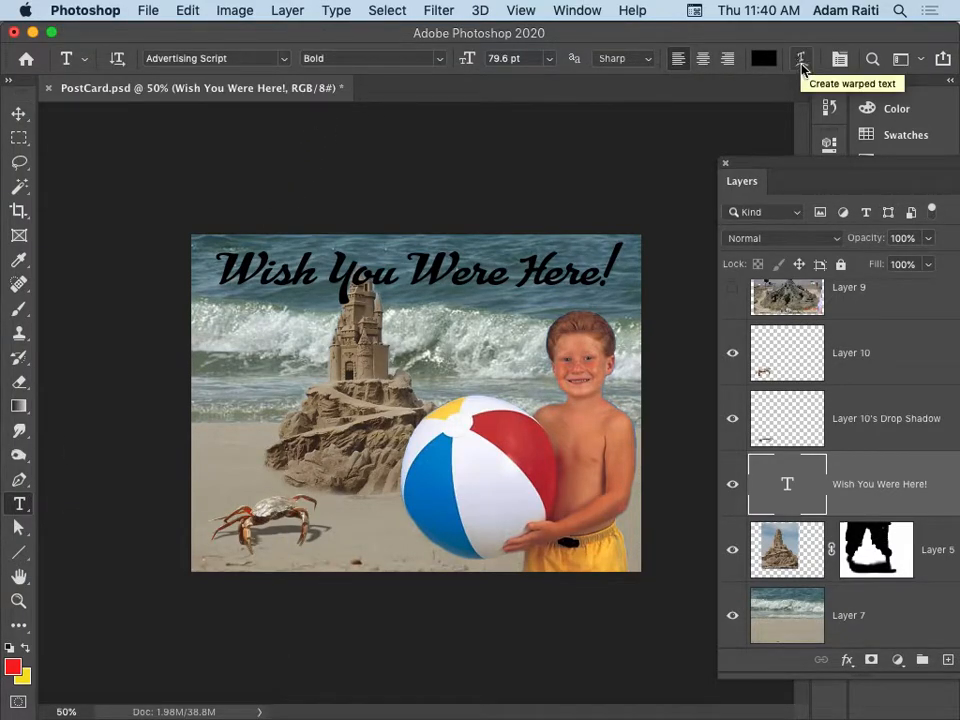
{"action": "left_click", "coordinate": [801, 60]}
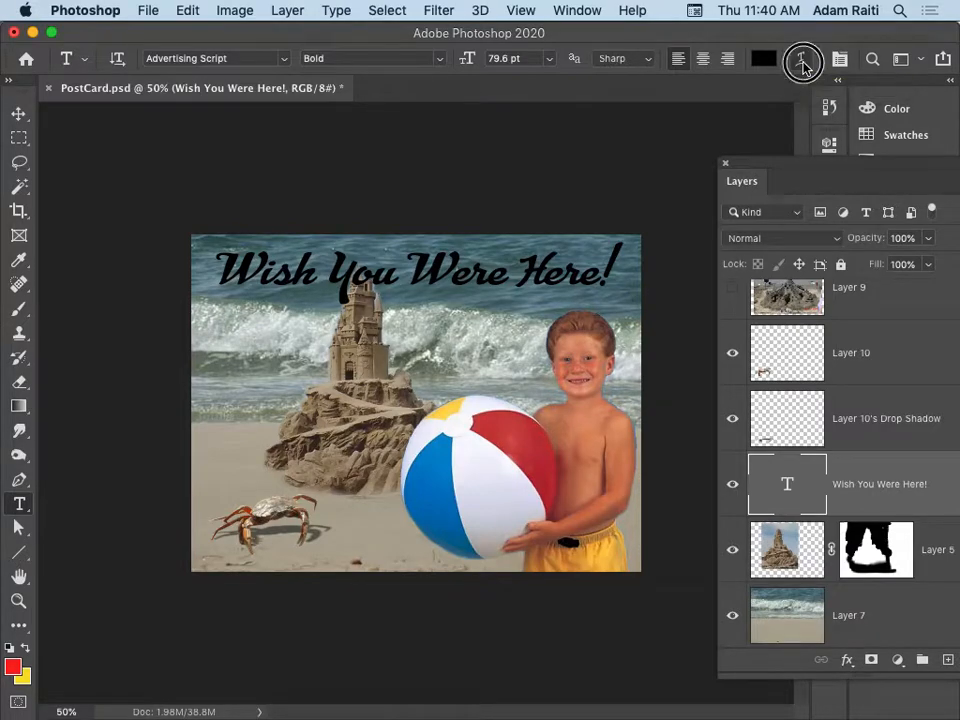
{"action": "left_click_drag", "start_coordinate": [718, 219], "coordinate": [454, 381]}
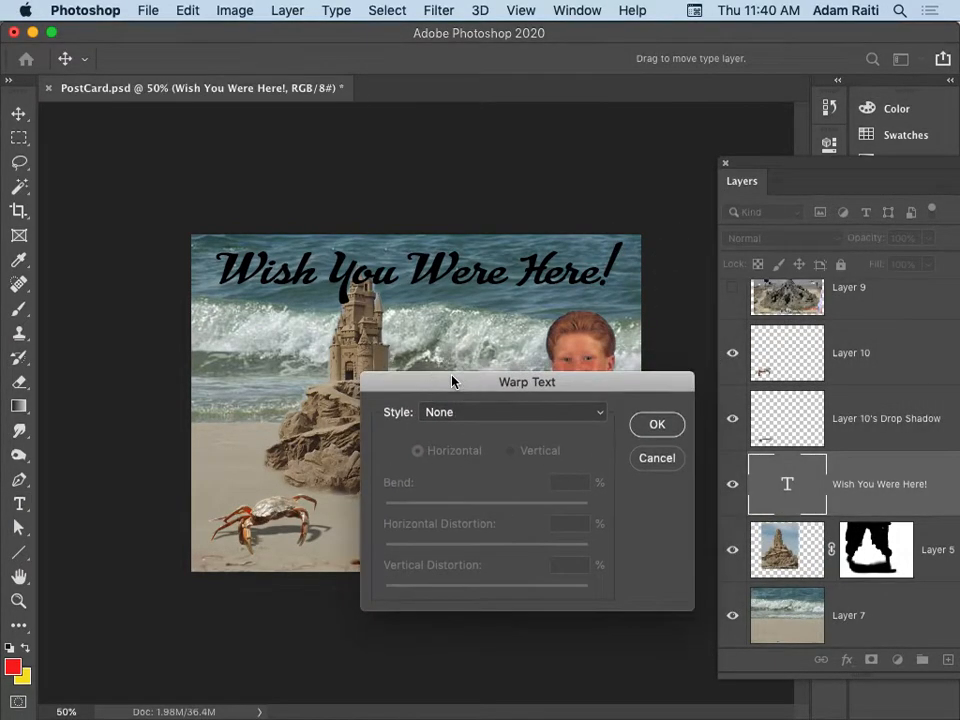
{"action": "left_click", "coordinate": [600, 414]}
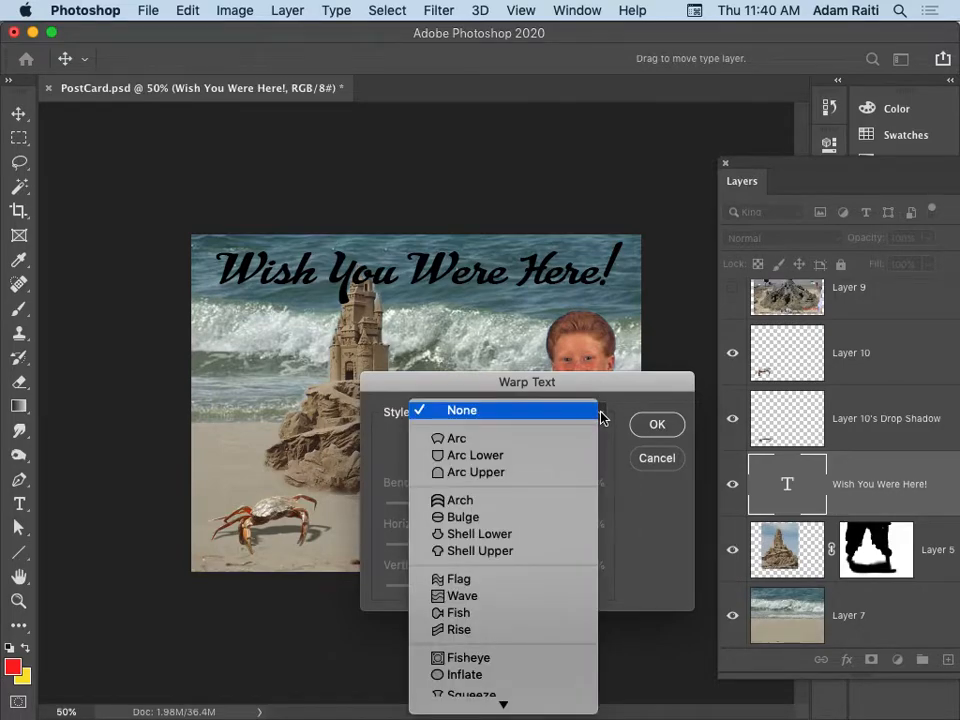
{"action": "left_click", "coordinate": [503, 600]}
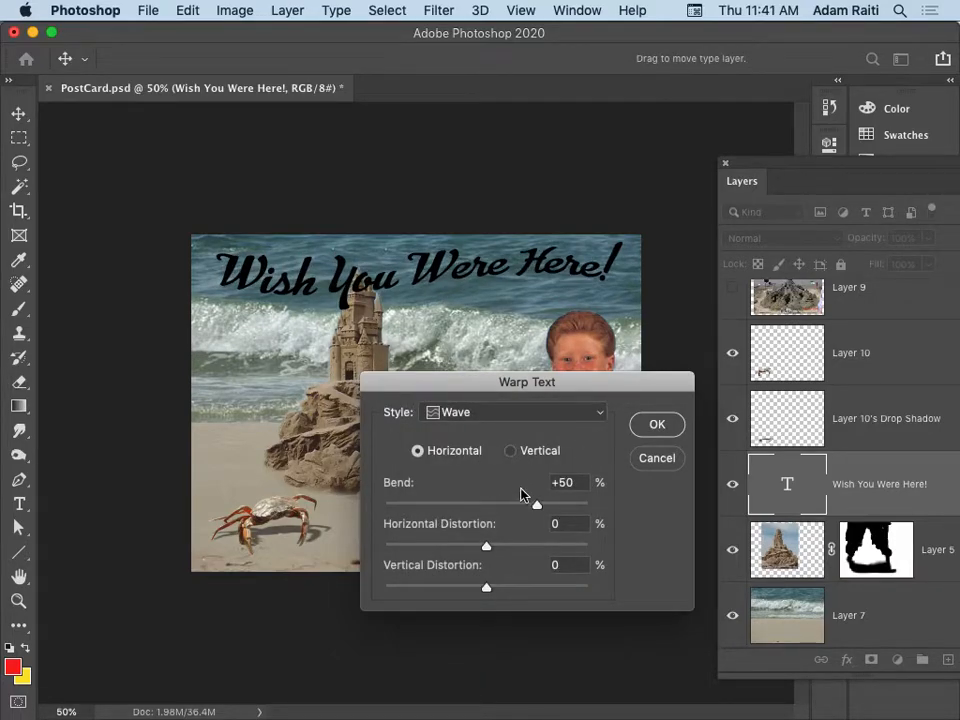
{"action": "left_click_drag", "start_coordinate": [537, 506], "coordinate": [427, 502]}
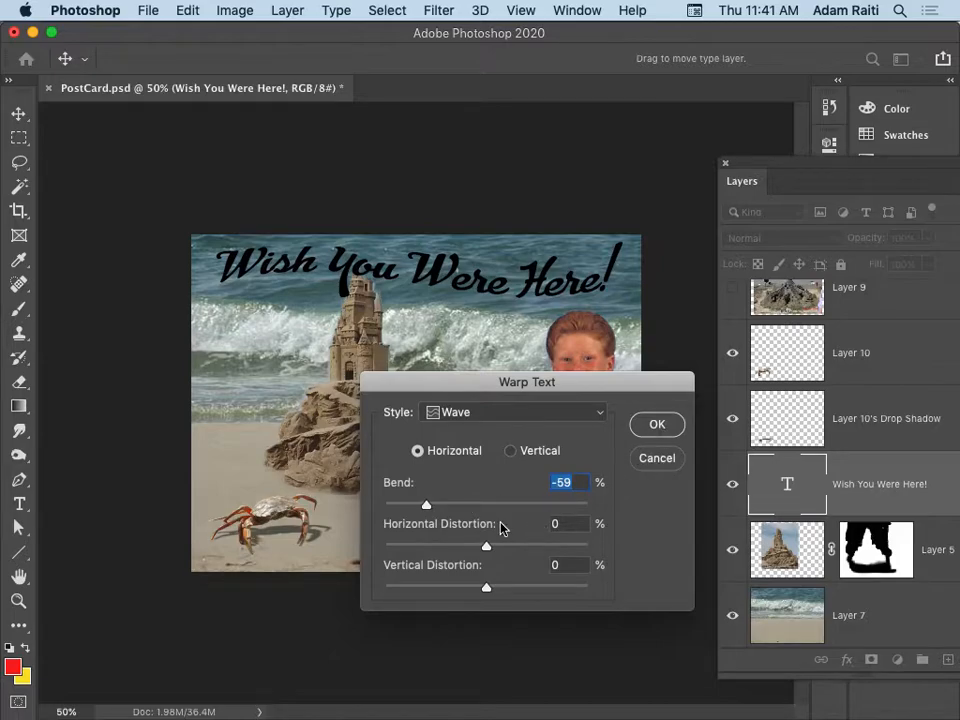
{"action": "mouse_move", "coordinate": [481, 547]}
{"action": "left_mouse_down"}
{"action": "mouse_move", "coordinate": [540, 544]}
{"action": "mouse_move", "coordinate": [442, 541]}
{"action": "mouse_move", "coordinate": [498, 545]}
{"action": "left_mouse_up"}
{"action": "type", "text": "0"}
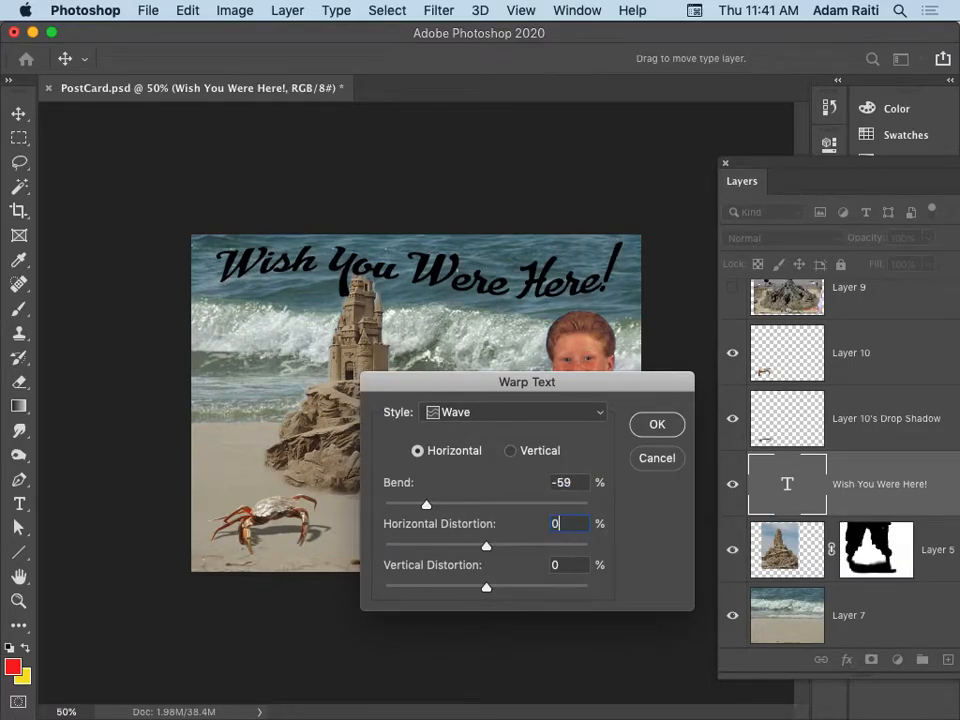
Try the warp in vertical orientation with the Fish style and set its bend to 0%.
{"action": "left_click", "coordinate": [562, 453]}
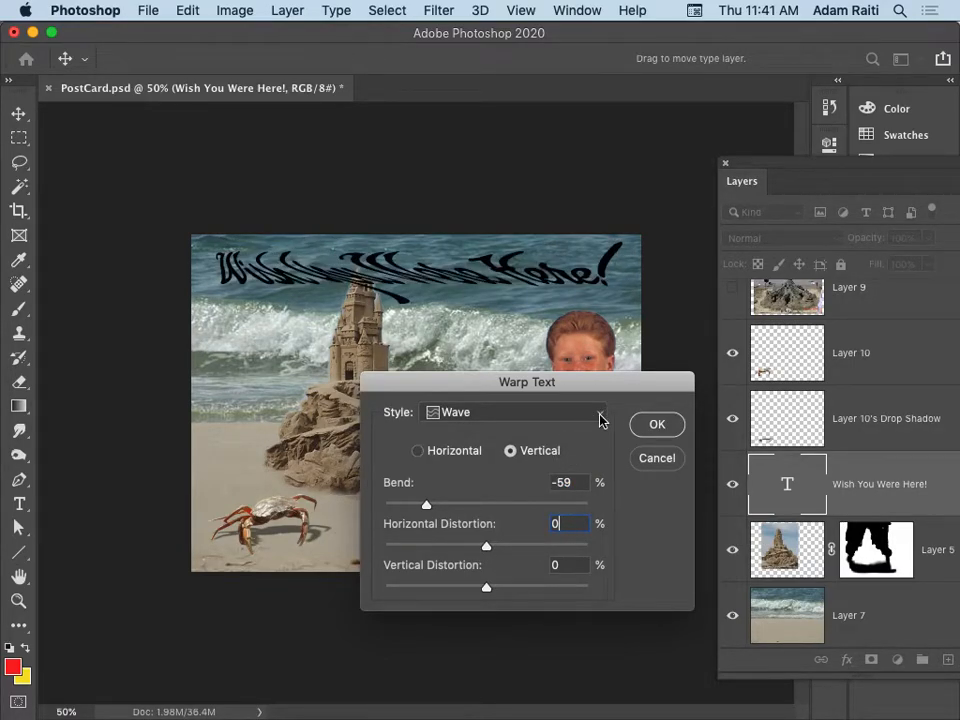
{"action": "left_click", "coordinate": [600, 420]}
{"action": "left_click", "coordinate": [541, 432]}
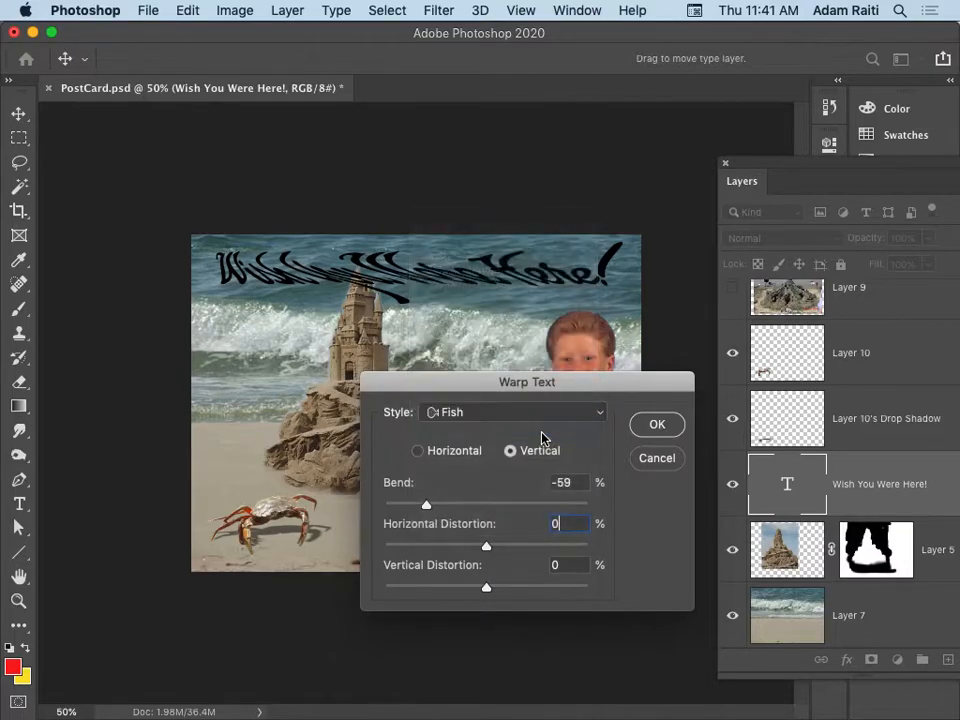
{"action": "double_click", "coordinate": [578, 483]}
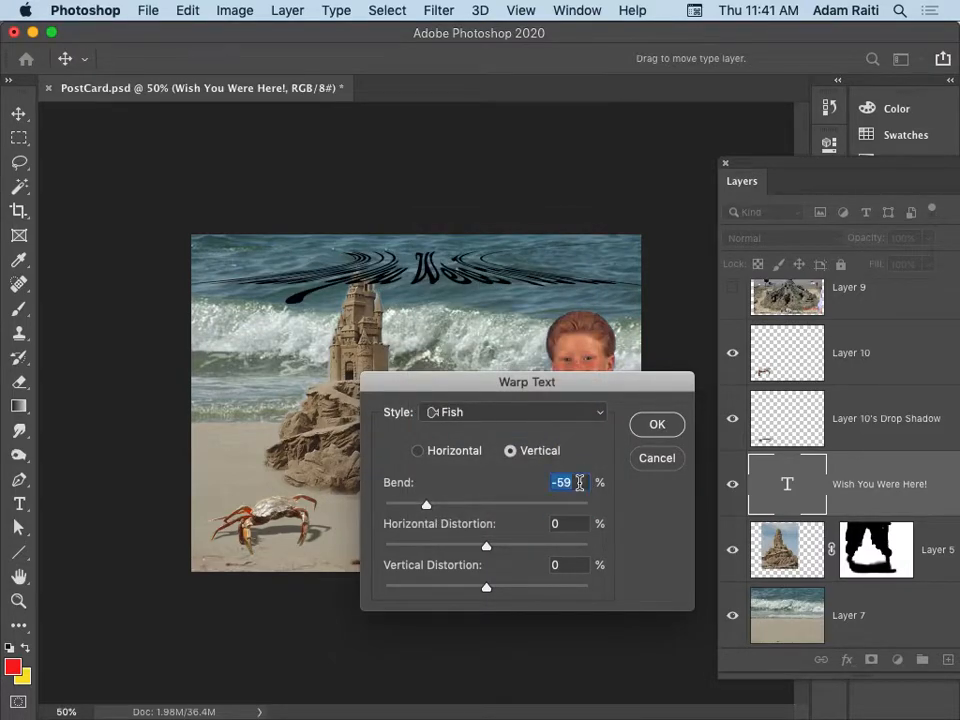
{"action": "type", "text": "0"}
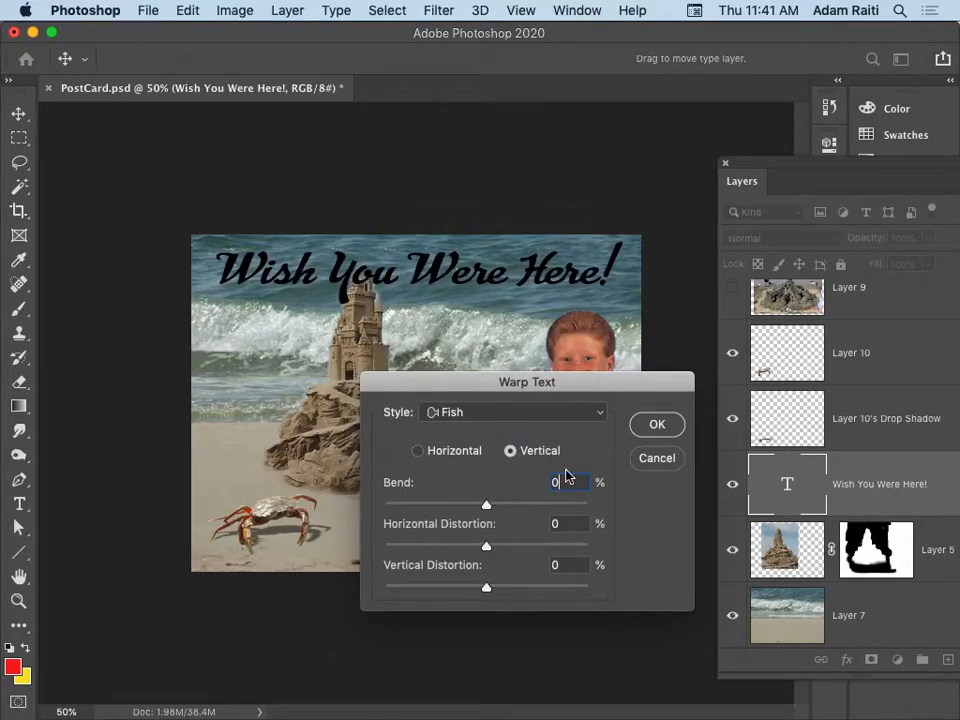
Try the Arc warp style on the greeting with 10% bend.
{"action": "left_click", "coordinate": [596, 411]}
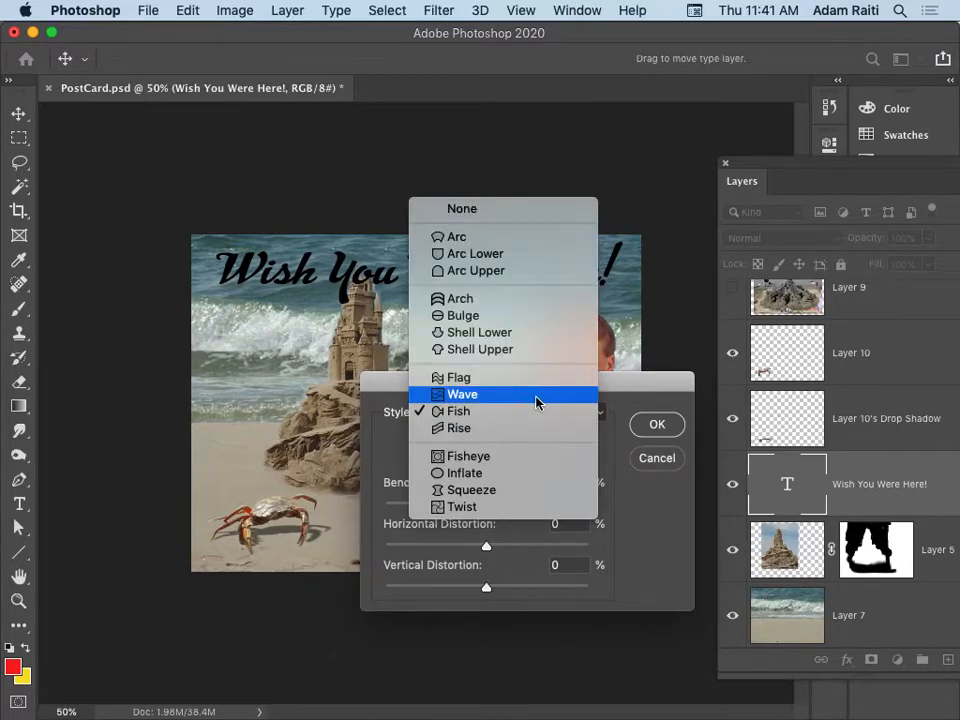
{"action": "left_click", "coordinate": [456, 238]}
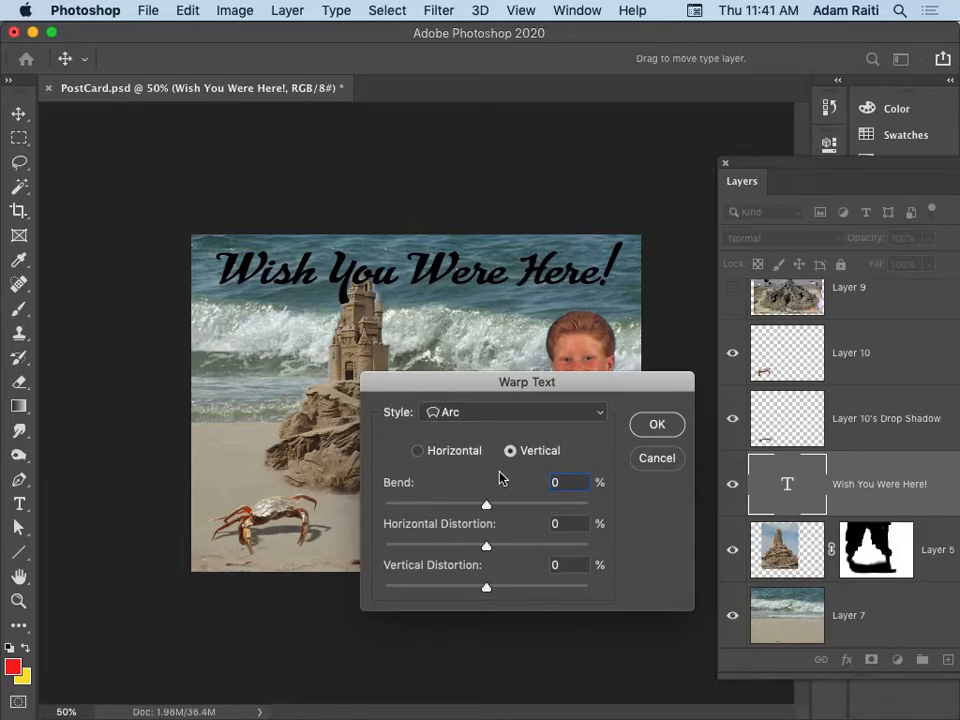
{"action": "double_click", "coordinate": [562, 482]}
{"action": "type", "text": "10"}
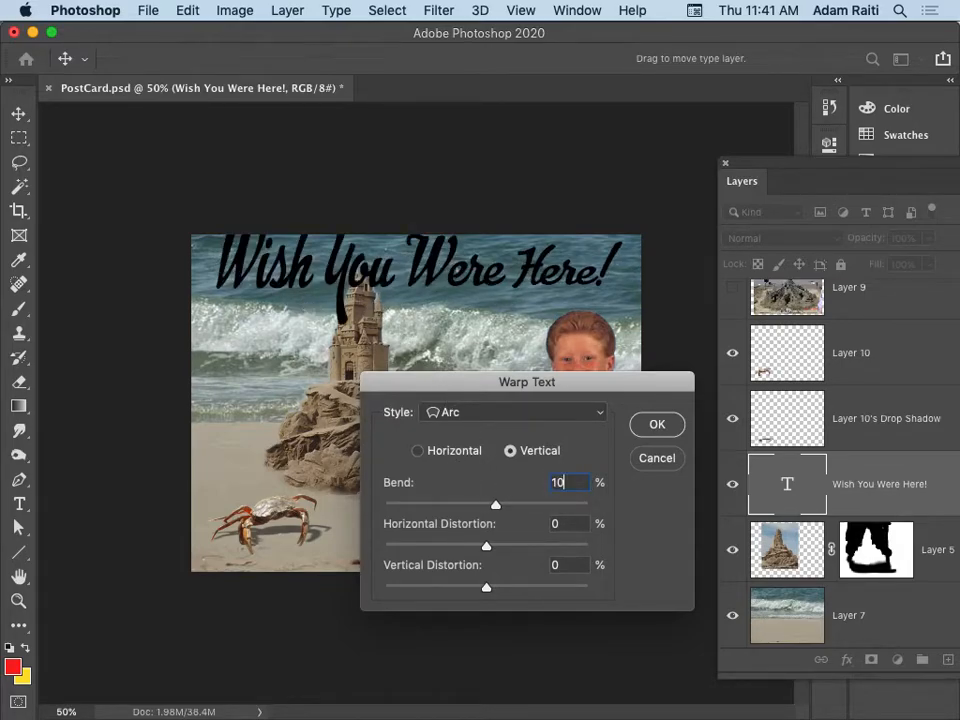
Try the vertical Wave warp with -24% bend and cancel the text warp.
{"action": "left_click", "coordinate": [598, 414]}
{"action": "left_click", "coordinate": [506, 568]}
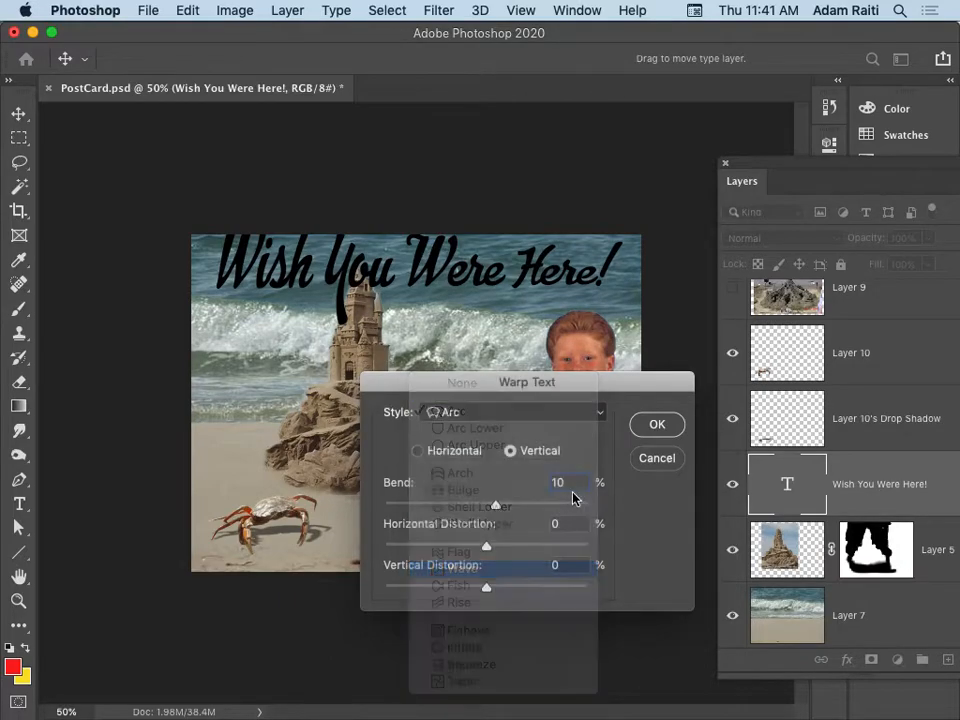
{"action": "left_click_drag", "start_coordinate": [497, 508], "coordinate": [463, 508]}
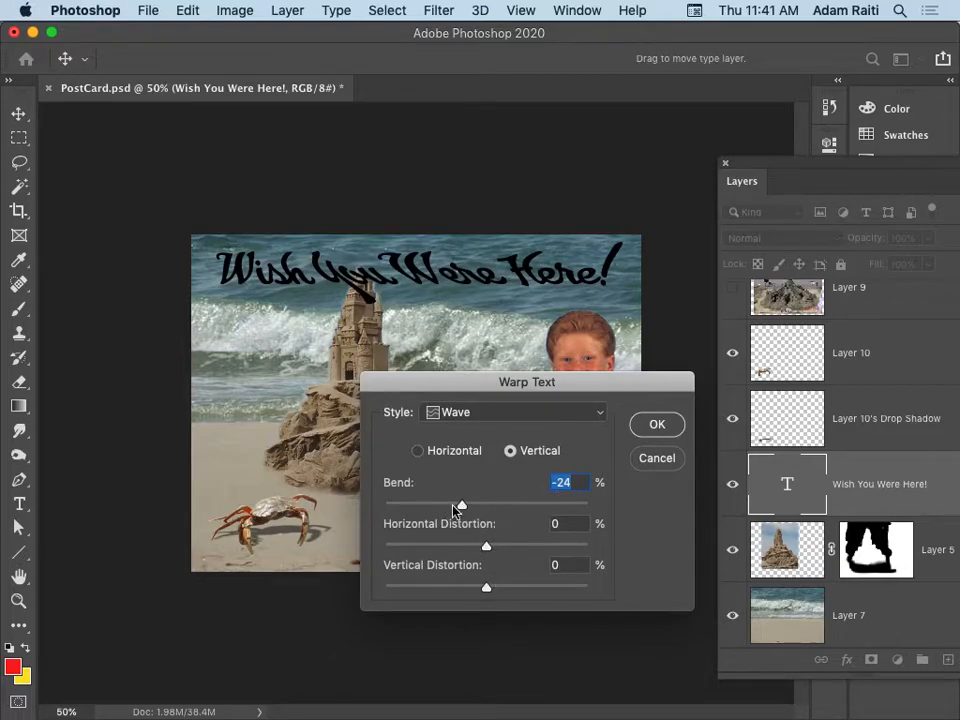
{"action": "left_click", "coordinate": [656, 460]}
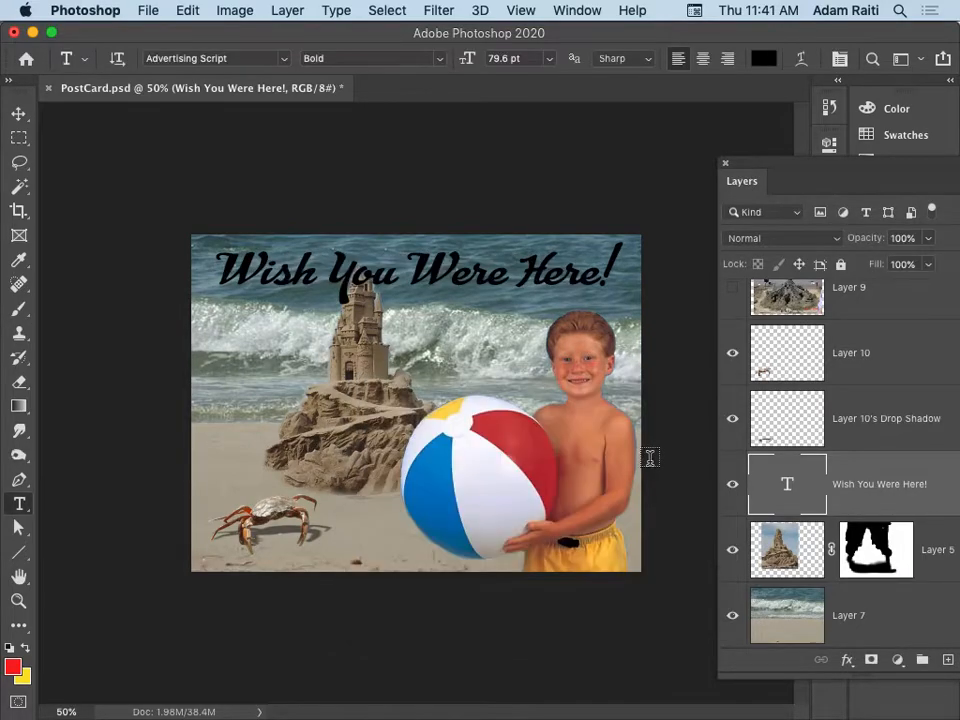
Warp the greeting text with the horizontal Wave style and a strong negative bend, rising at the start and dipping toward the end.
{"action": "left_click", "coordinate": [800, 59]}
{"action": "left_click", "coordinate": [587, 411]}
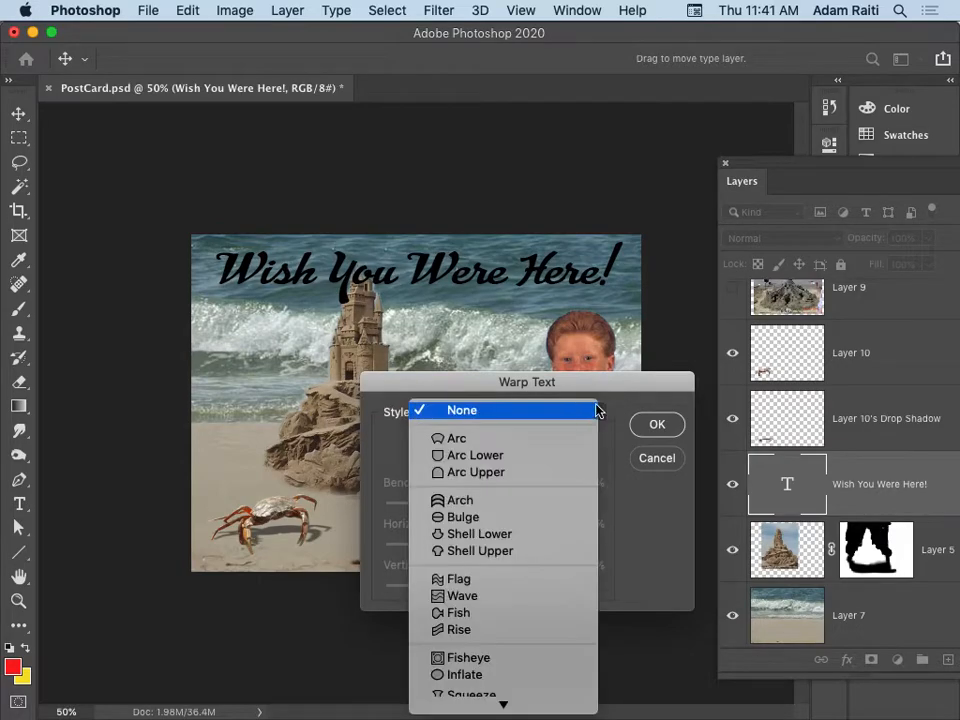
{"action": "left_click", "coordinate": [537, 595]}
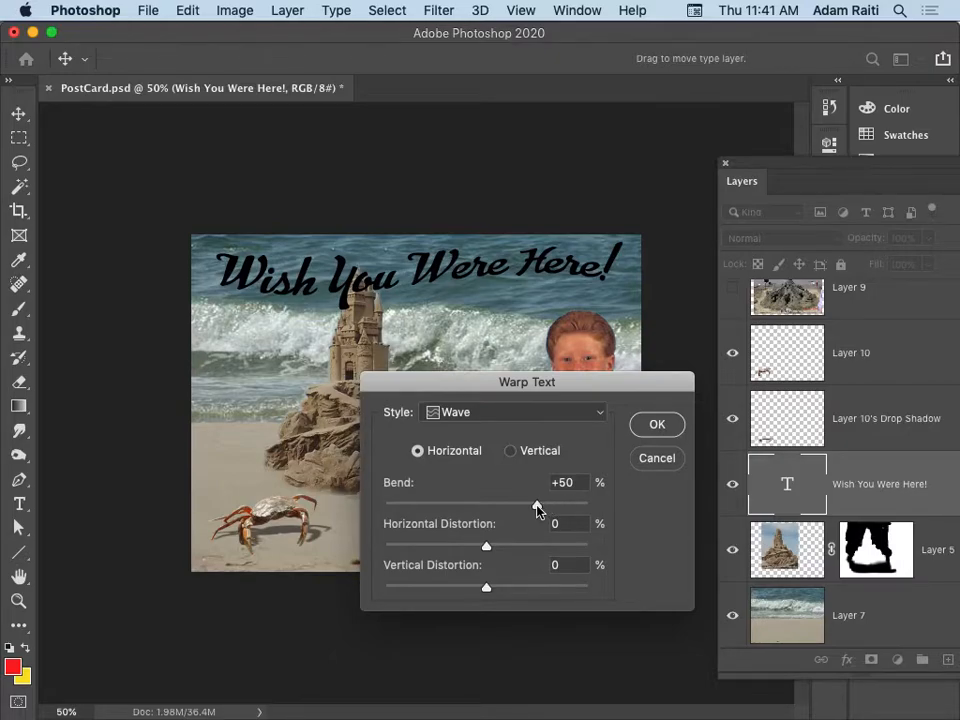
{"action": "left_click_drag", "start_coordinate": [537, 509], "coordinate": [418, 494]}
{"action": "left_click", "coordinate": [652, 424]}
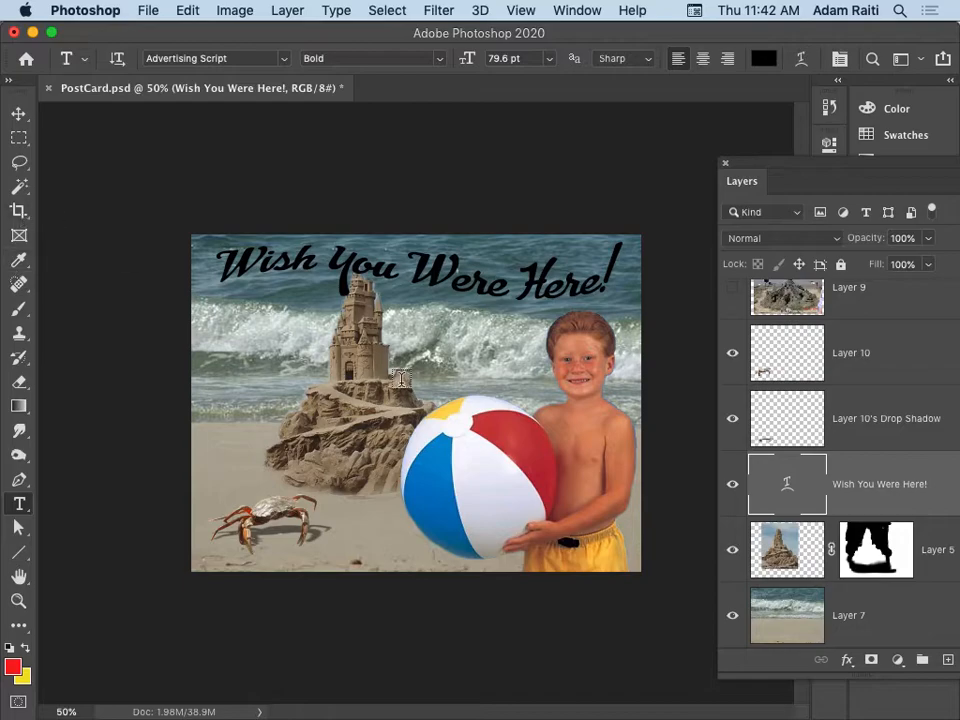
Sample a golden yellow from the postcard image and fill the greeting text with it.
{"action": "key", "text": "i"}
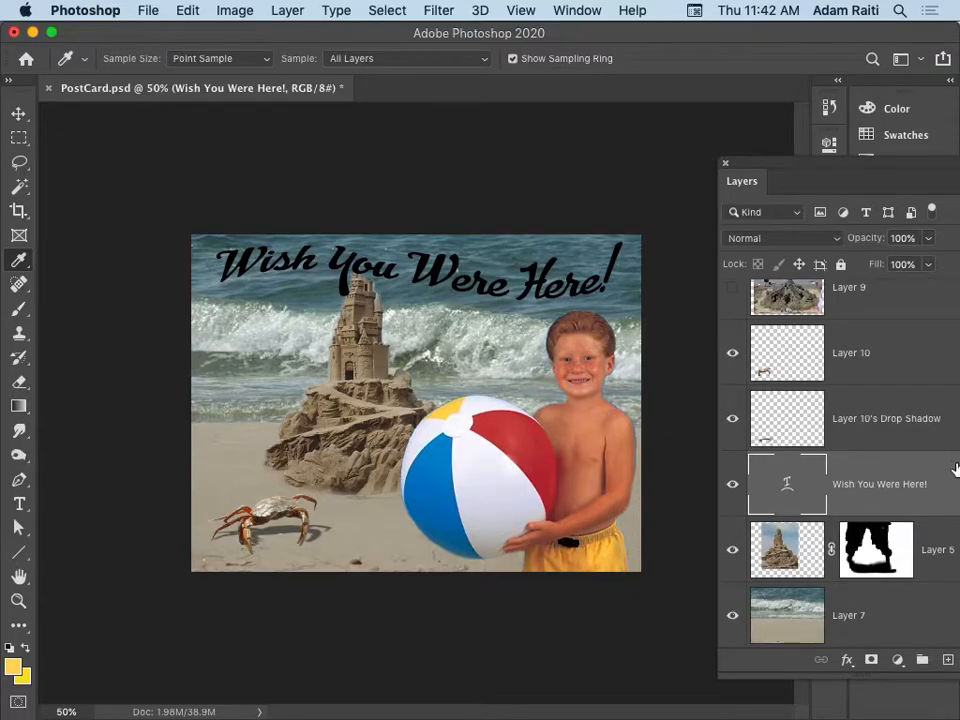
{"action": "key", "text": "alt+BackSpace"}
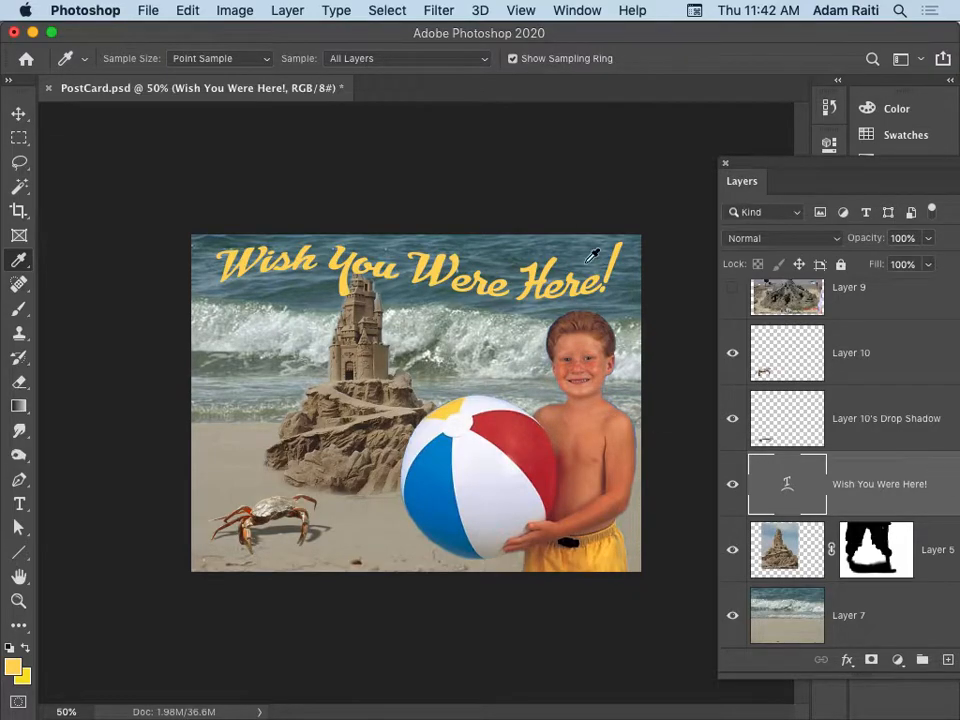
Add a Multiply drop shadow to the "Wish You Were Here!" text and shorten the shadow's distance.
{"action": "left_click", "coordinate": [270, 11]}
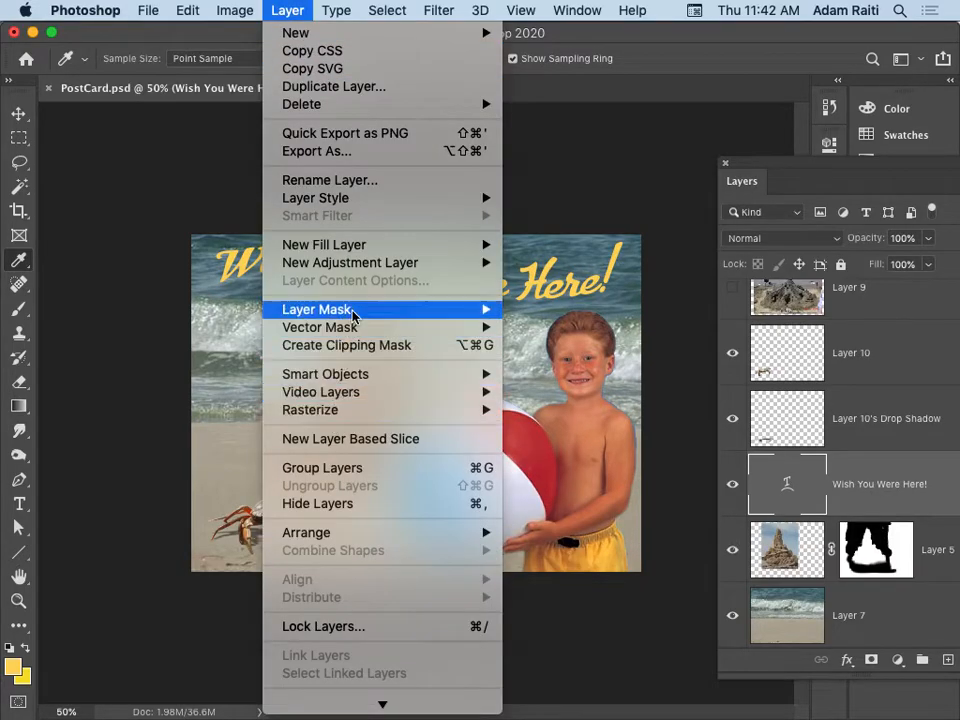
{"action": "mouse_move", "coordinate": [355, 203]}
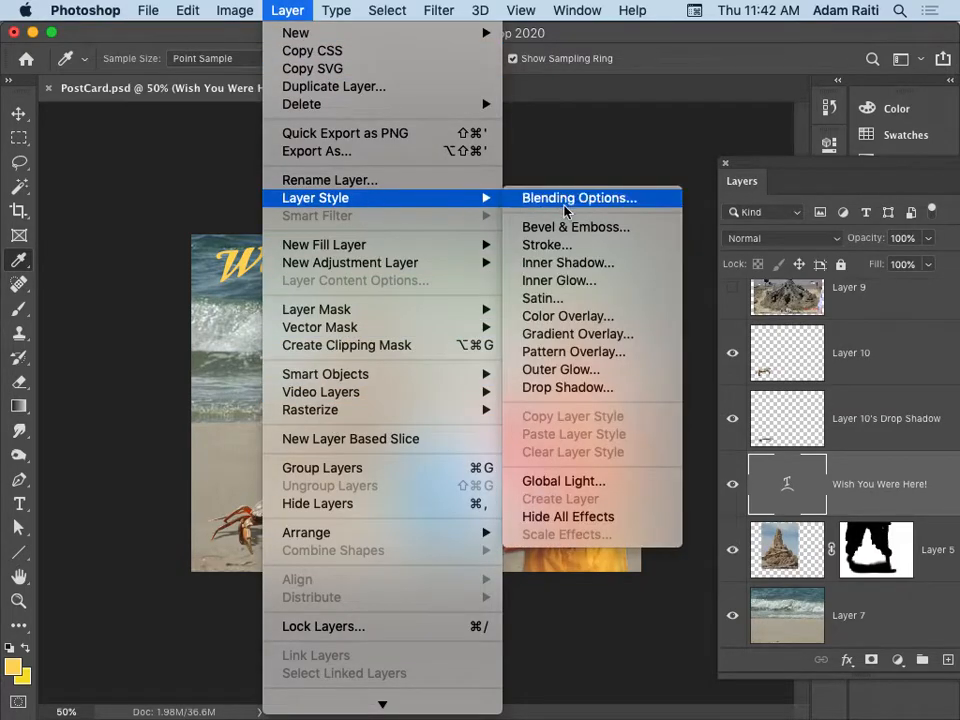
{"action": "left_click", "coordinate": [572, 388]}
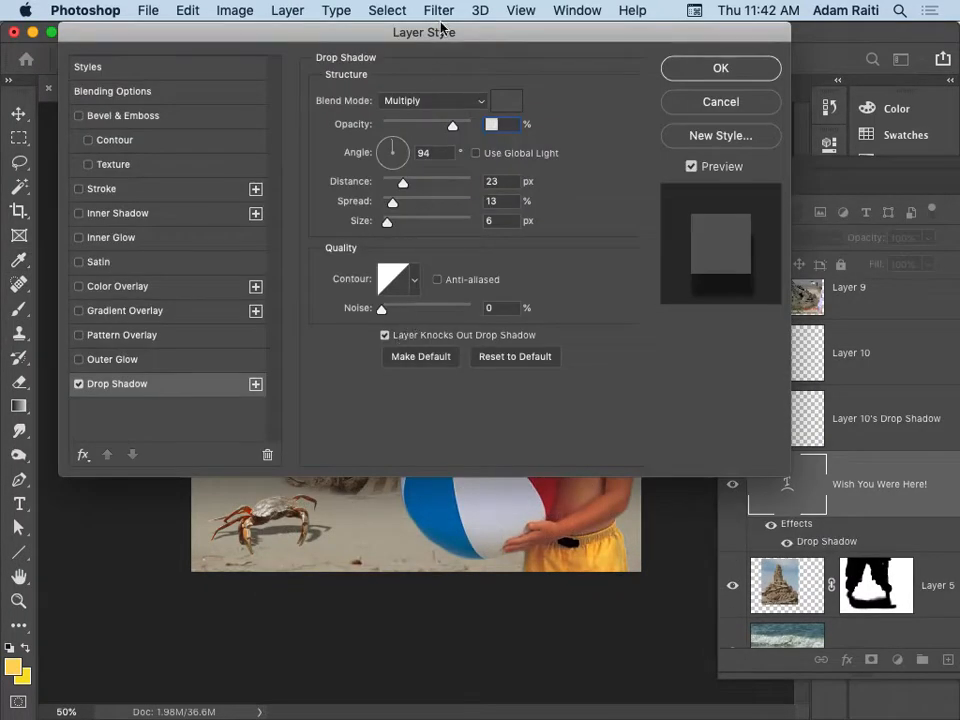
{"action": "left_click_drag", "start_coordinate": [441, 27], "coordinate": [525, 354]}
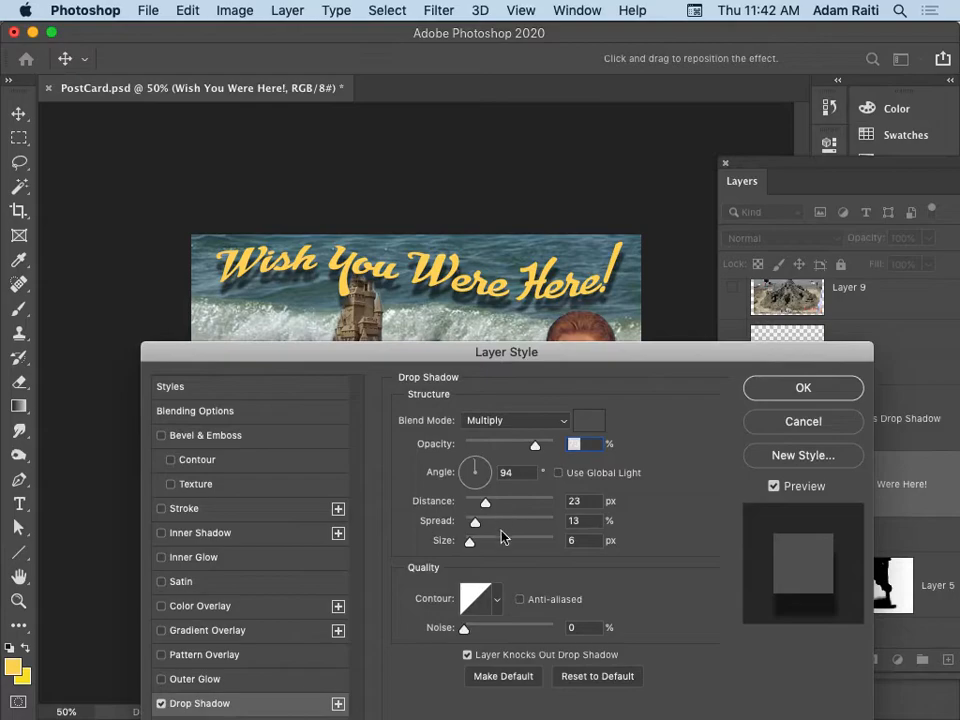
{"action": "left_click_drag", "start_coordinate": [487, 508], "coordinate": [478, 502]}
{"action": "left_click", "coordinate": [822, 392]}
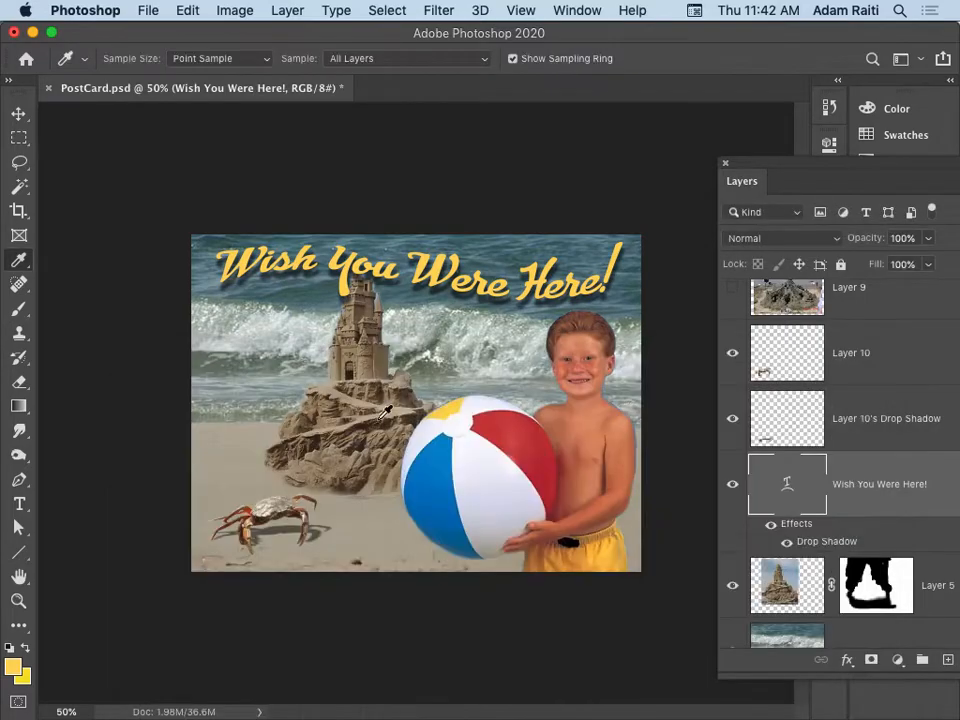
Try a smooth Inner Bevel on the greeting text with 115% depth, 18 px size and 2 px soften, and cancel the layer style.
{"action": "left_click", "coordinate": [287, 11]}
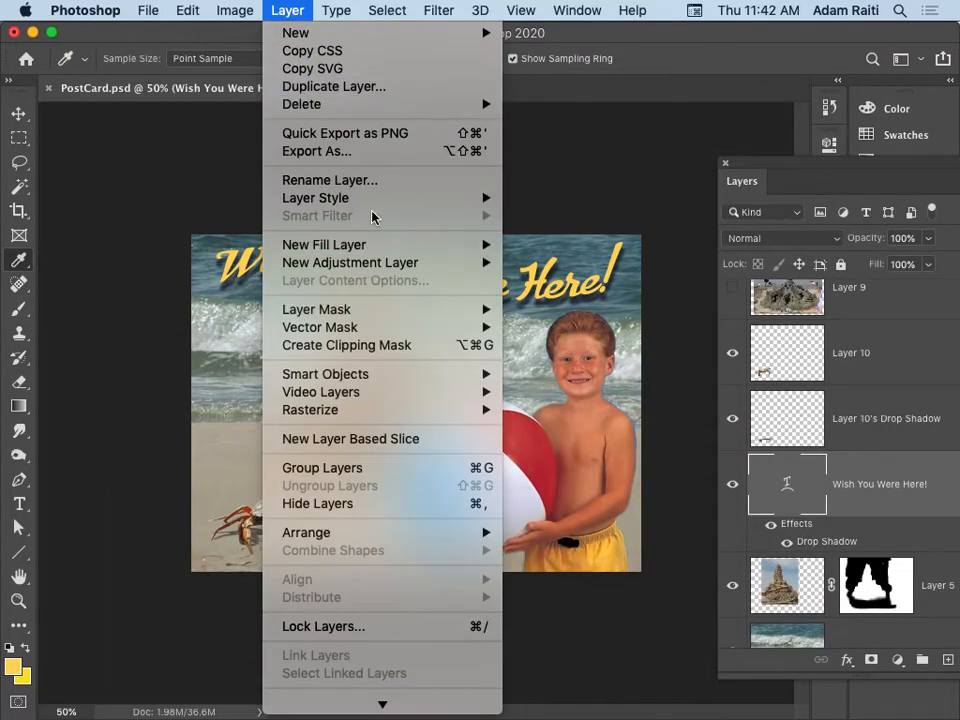
{"action": "mouse_move", "coordinate": [375, 199]}
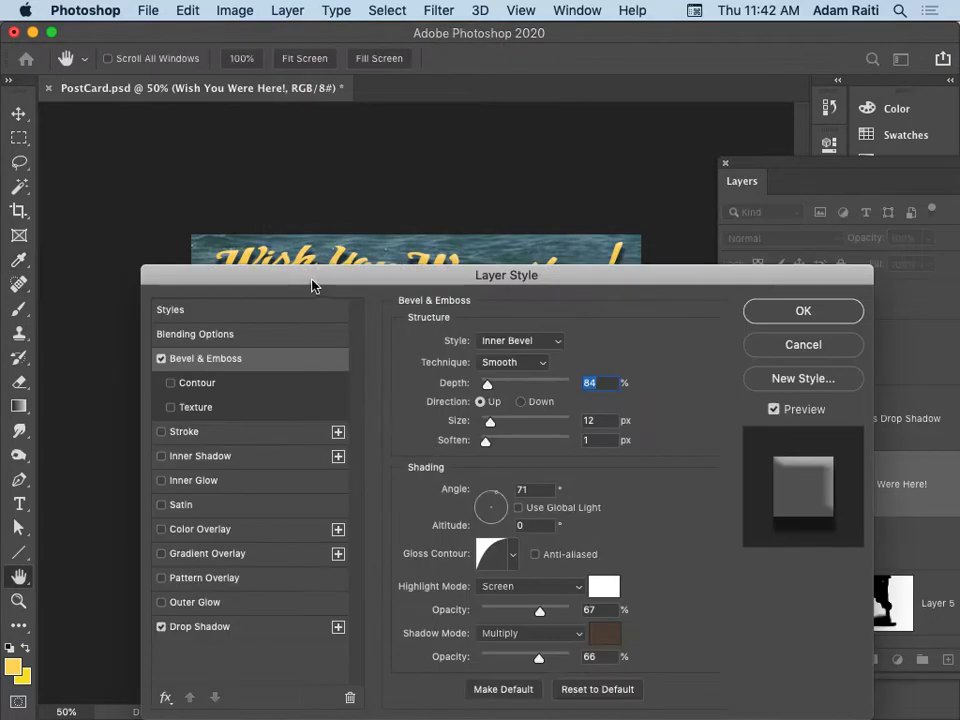
{"action": "left_click_drag", "start_coordinate": [315, 280], "coordinate": [668, 290]}
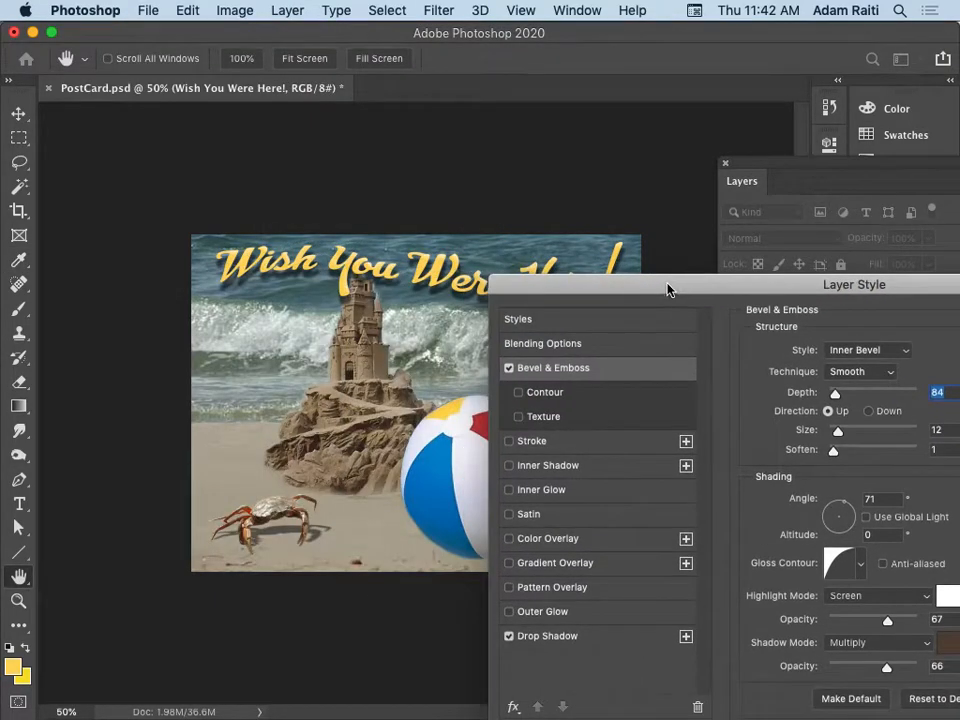
{"action": "left_click", "coordinate": [385, 270], "text": "super"}
{"action": "left_click", "coordinate": [385, 267], "text": "super"}
{"action": "left_click_drag", "start_coordinate": [628, 290], "coordinate": [195, 322]}
{"action": "left_click_drag", "start_coordinate": [404, 433], "coordinate": [408, 430]}
{"action": "mouse_move", "coordinate": [403, 490]}
{"action": "left_mouse_down"}
{"action": "mouse_move", "coordinate": [403, 467]}
{"action": "mouse_move", "coordinate": [421, 465]}
{"action": "mouse_move", "coordinate": [409, 470]}
{"action": "left_mouse_up"}
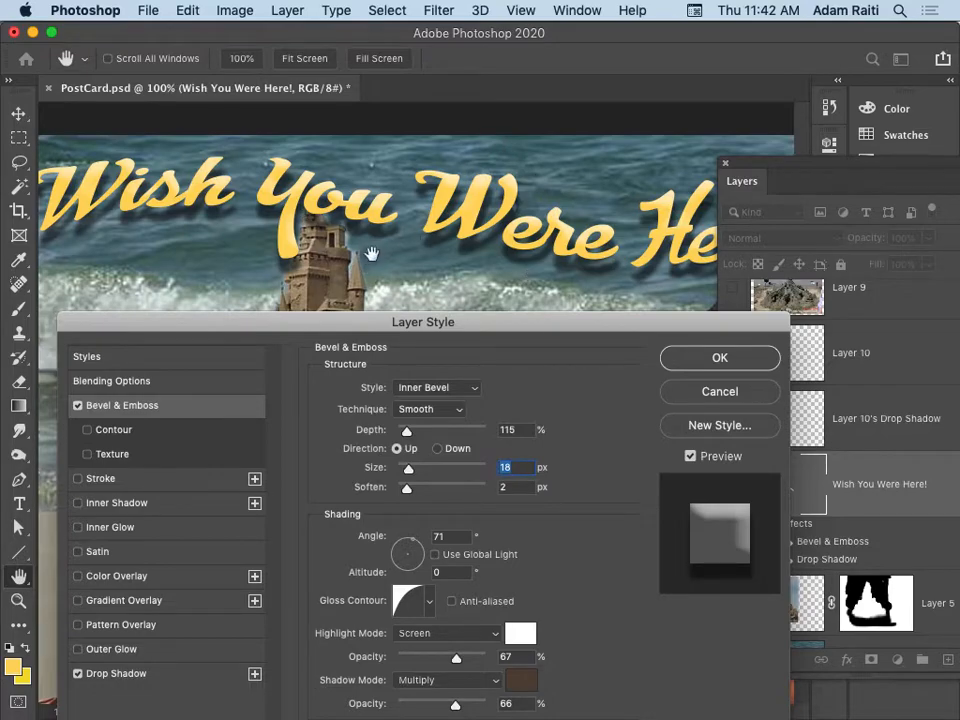
{"action": "left_click", "coordinate": [722, 393]}
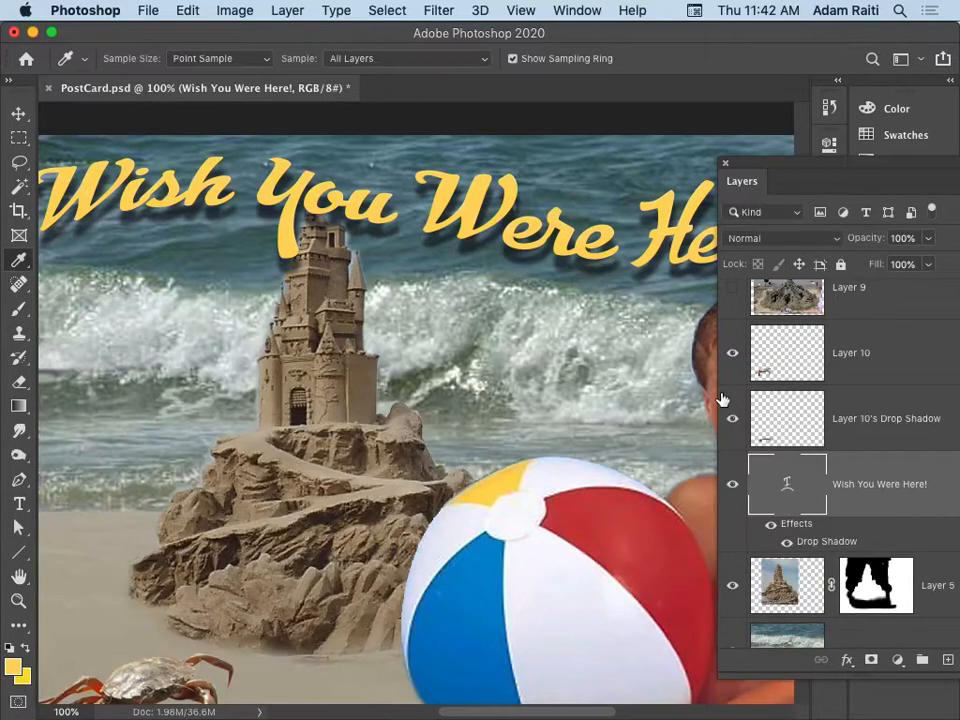
Move the sandcastle layer slightly right and down so its tip sits just below the greeting text.
{"action": "left_click", "coordinate": [516, 348], "text": "alt+super"}
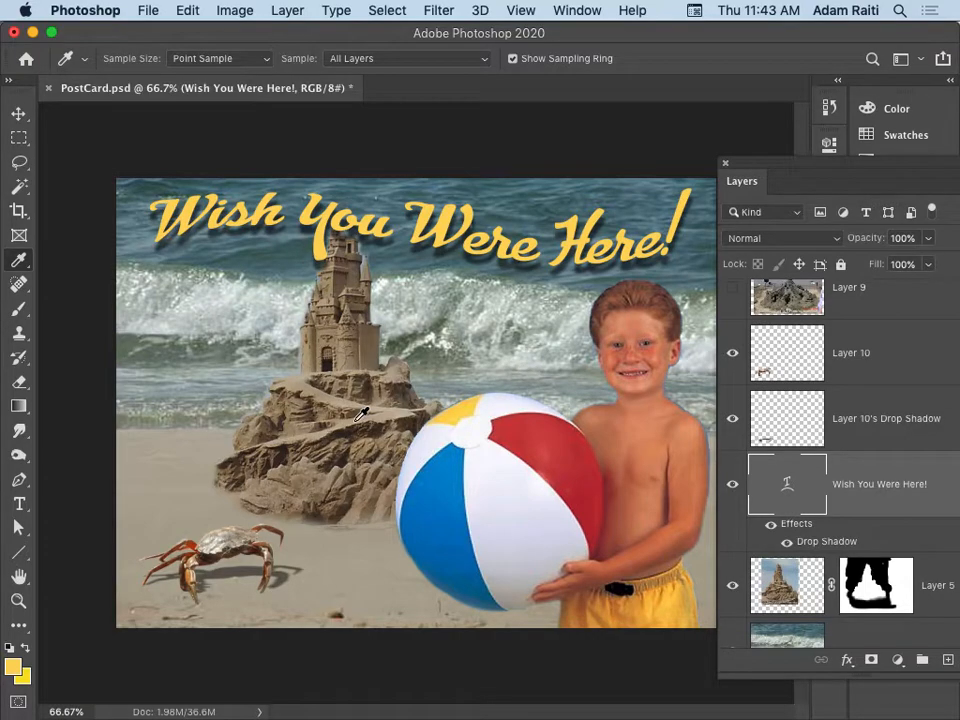
{"action": "key", "text": "v"}
{"action": "left_click_drag", "start_coordinate": [357, 420], "coordinate": [412, 455]}
{"action": "left_click", "coordinate": [412, 455], "text": "alt"}
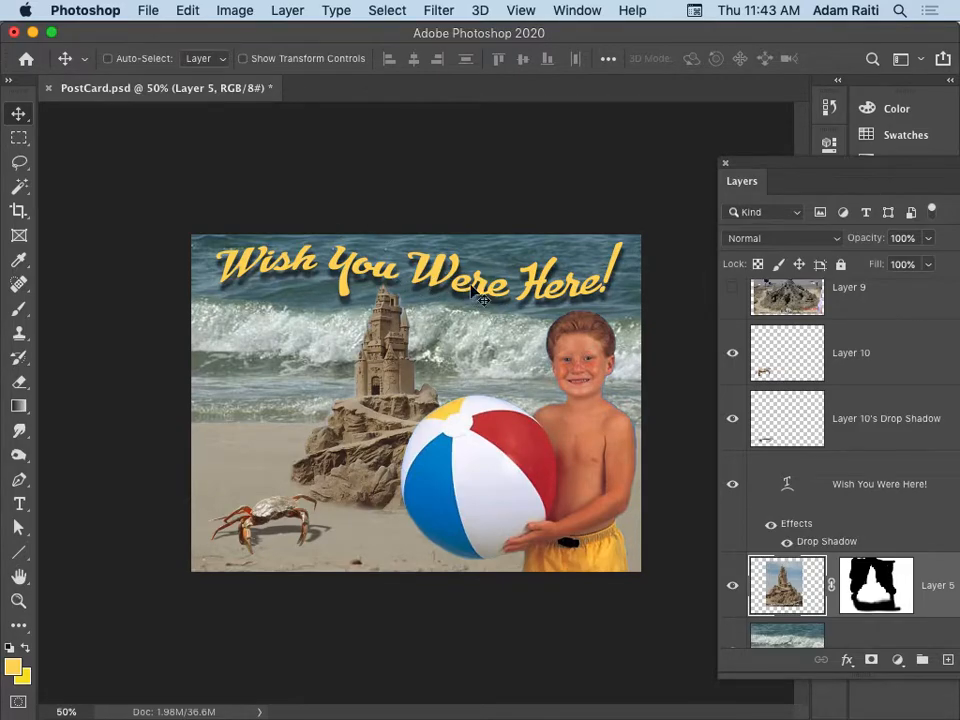
{"action": "key", "text": "t"}
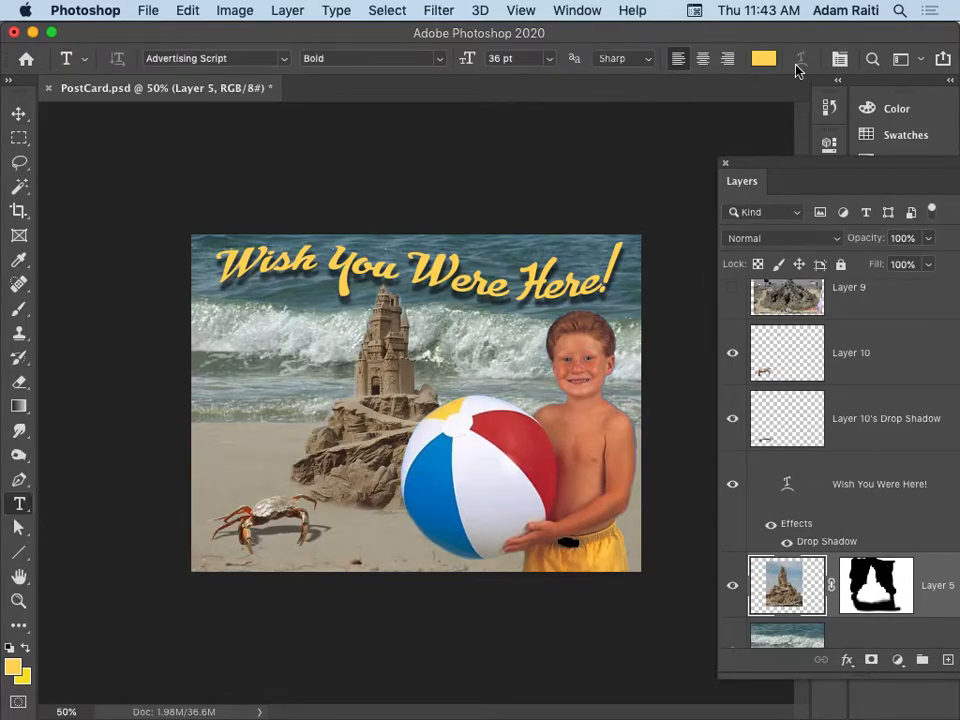
{"action": "left_click", "coordinate": [288, 12]}
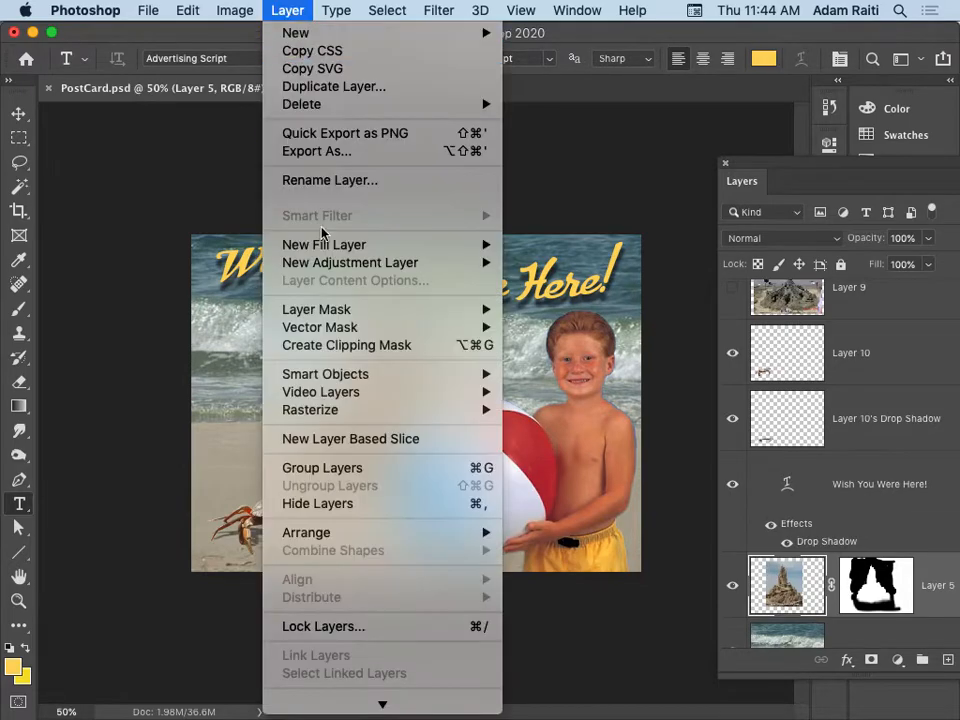
{"action": "mouse_move", "coordinate": [367, 204]}
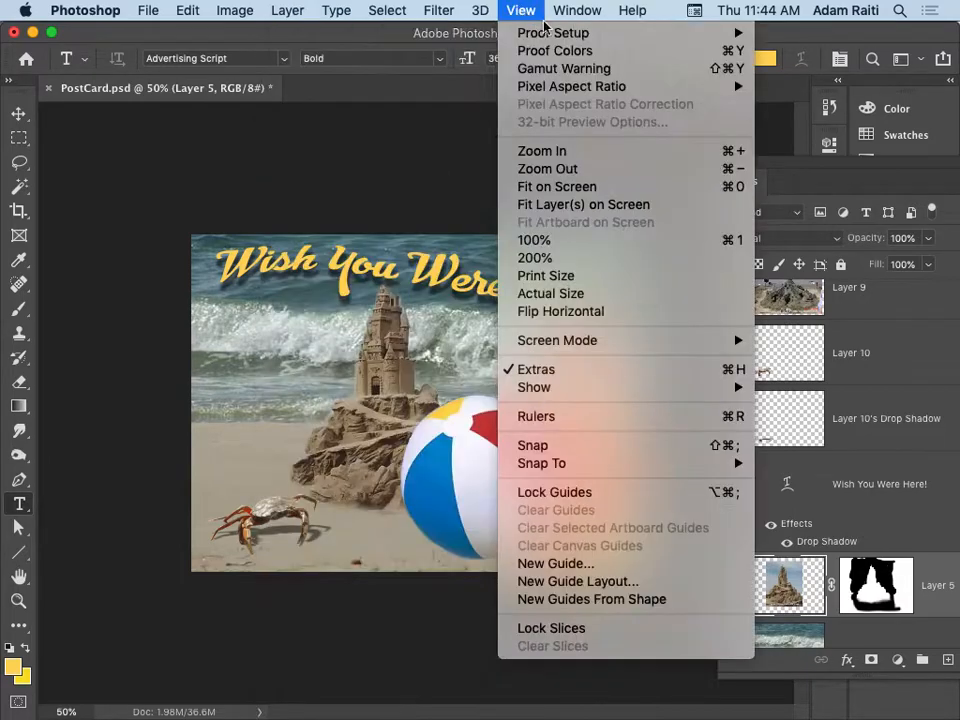
{"action": "left_click", "coordinate": [679, 6]}
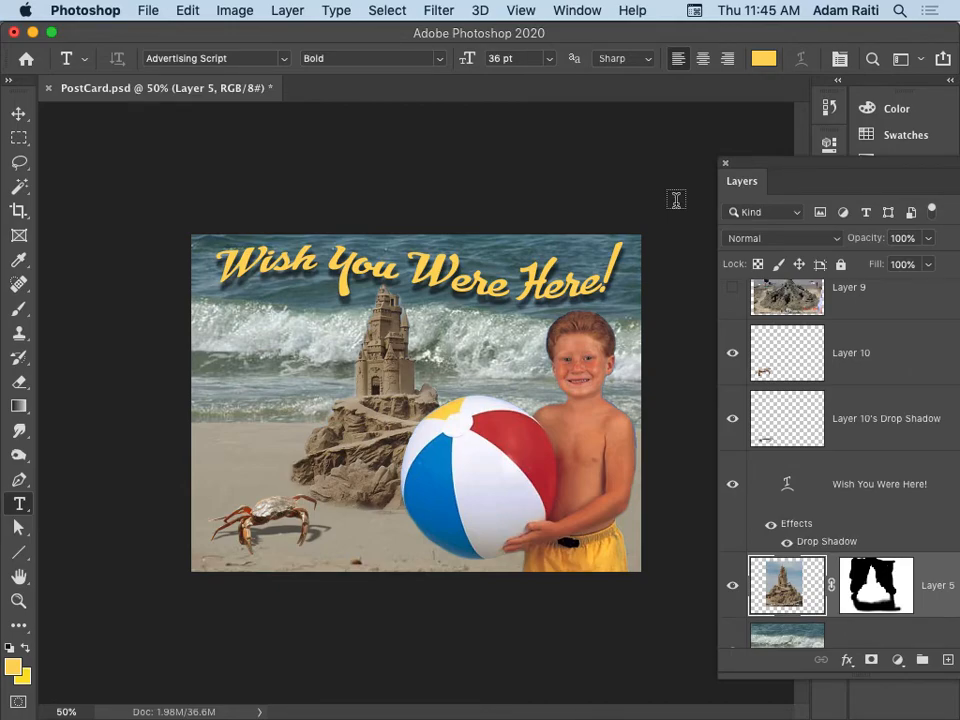
{"action": "key", "text": "super+Tab"}
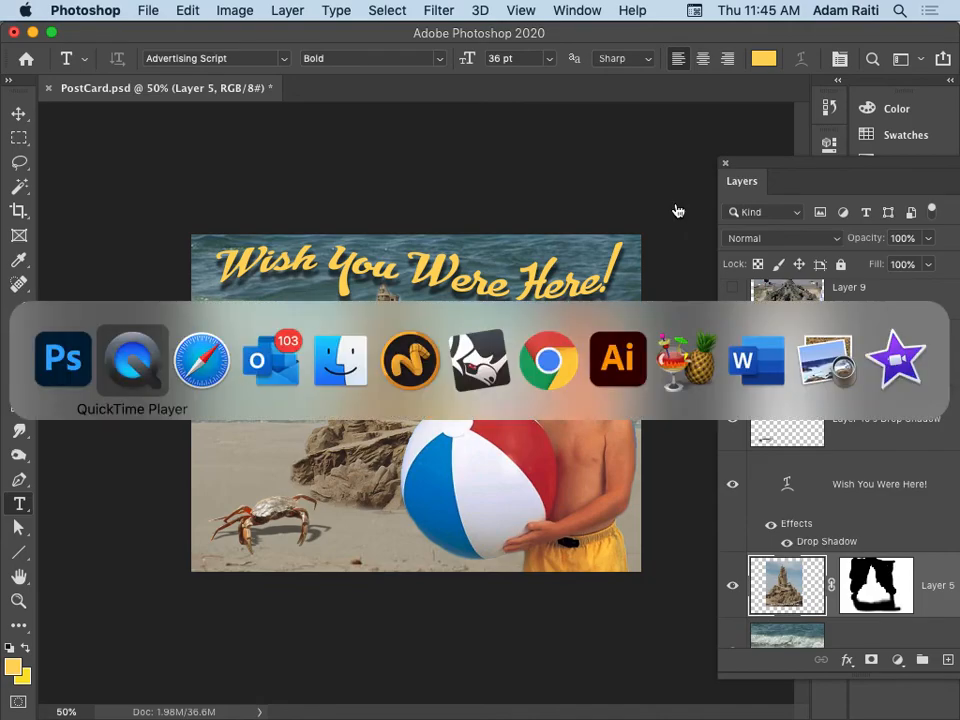